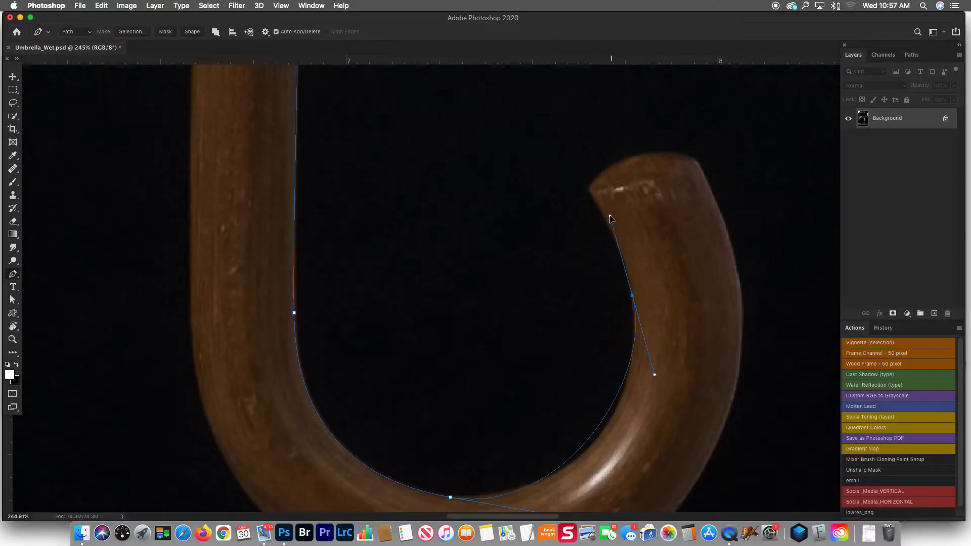
Add a curved anchor point over the hook's rounded tip to continue the pen path.
{"action": "scroll", "coordinate": [612, 226], "scroll_direction": "down", "scroll_amount": 5}
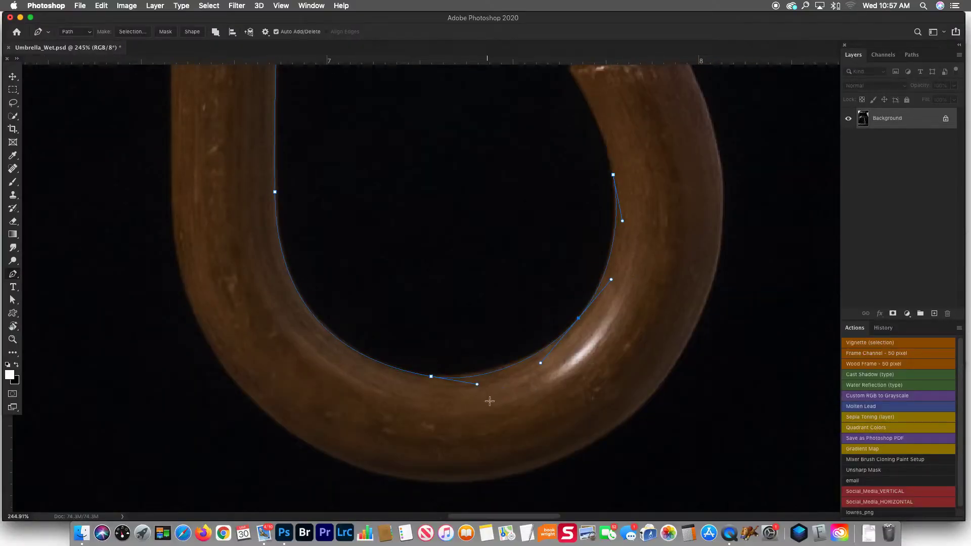
{"action": "scroll", "coordinate": [570, 303], "scroll_direction": "up", "scroll_amount": 5}
{"action": "left_click_drag", "start_coordinate": [588, 224], "coordinate": [569, 221]}
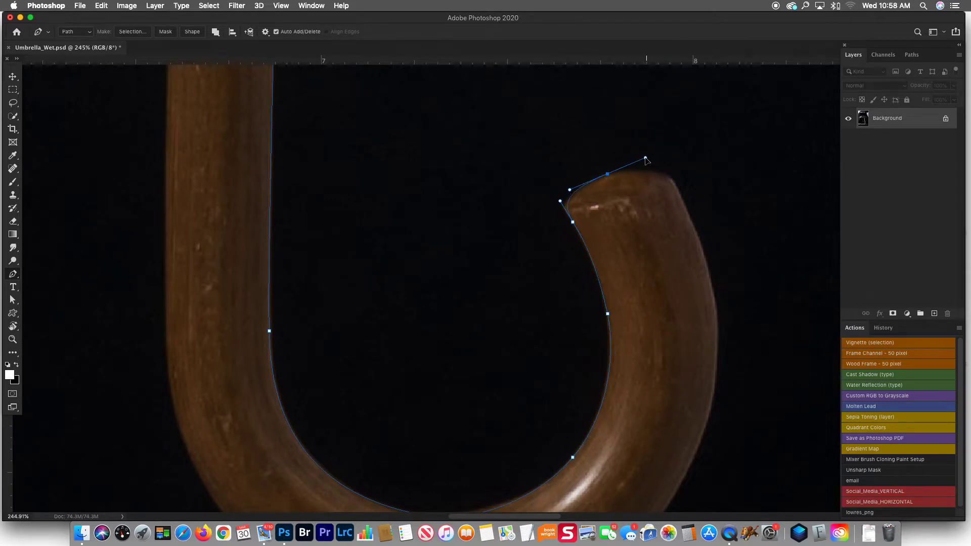
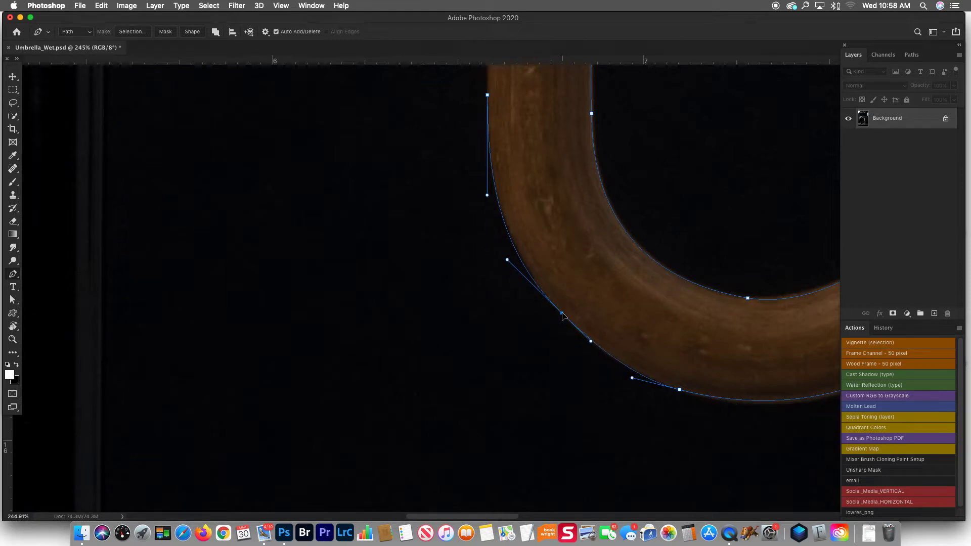
Finish tracing the Pen path down the umbrella handle.
{"action": "left_click_drag", "start_coordinate": [507, 111], "coordinate": [560, 336]}
{"action": "left_click", "coordinate": [531, 349]}
{"action": "mouse_move", "coordinate": [571, 155]}
{"action": "left_mouse_down"}
{"action": "mouse_move", "coordinate": [553, 124]}
{"action": "mouse_move", "coordinate": [551, 248]}
{"action": "left_mouse_up"}
Load the umbrella outline as a selection, fit it to the window, and save.
{"action": "key", "text": "super+0"}
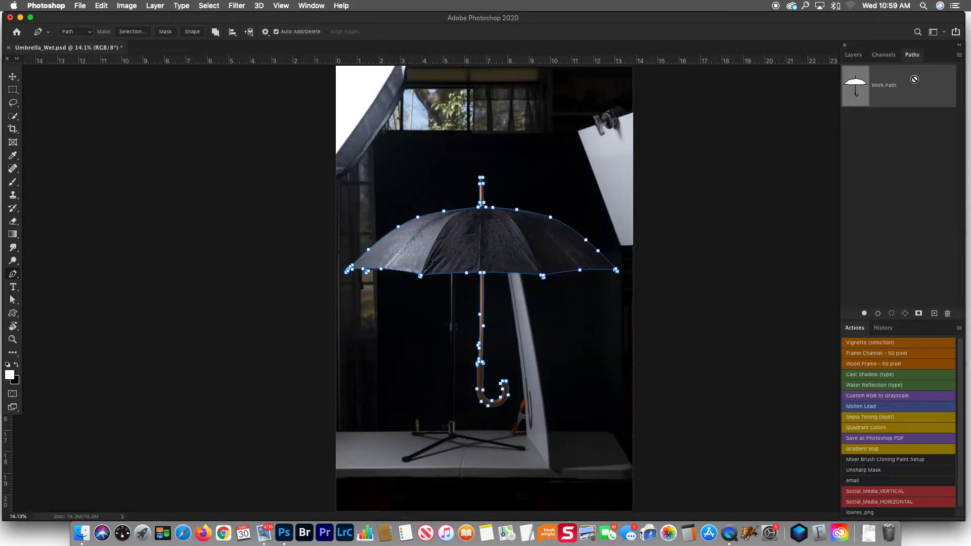
{"action": "key", "text": "super+Return"}
{"action": "key", "text": "super+s"}
{"action": "key", "text": "shift+F6"}
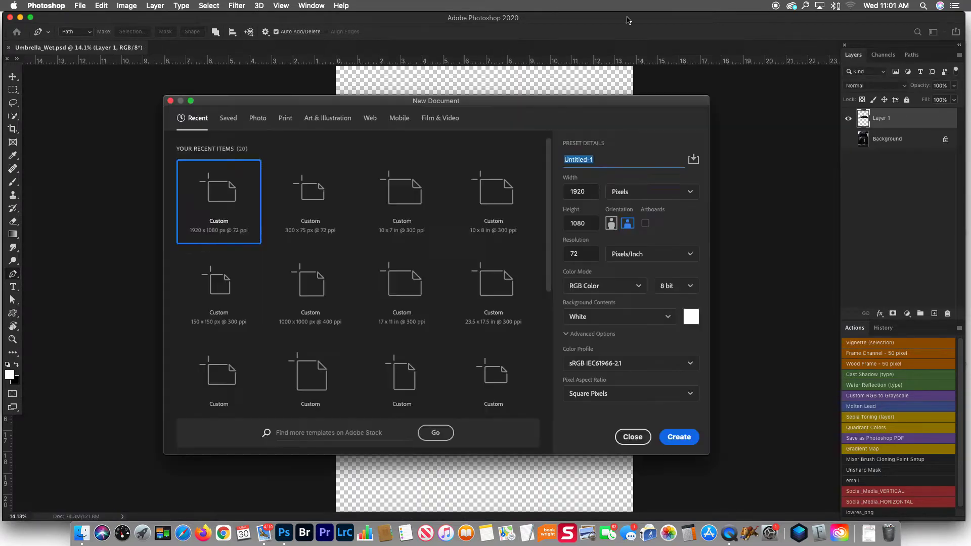
{"action": "left_click", "coordinate": [622, 191]}
Create a 16 × 20 inch document and add a vertical guide at 8 inches.
{"action": "left_click", "coordinate": [622, 212]}
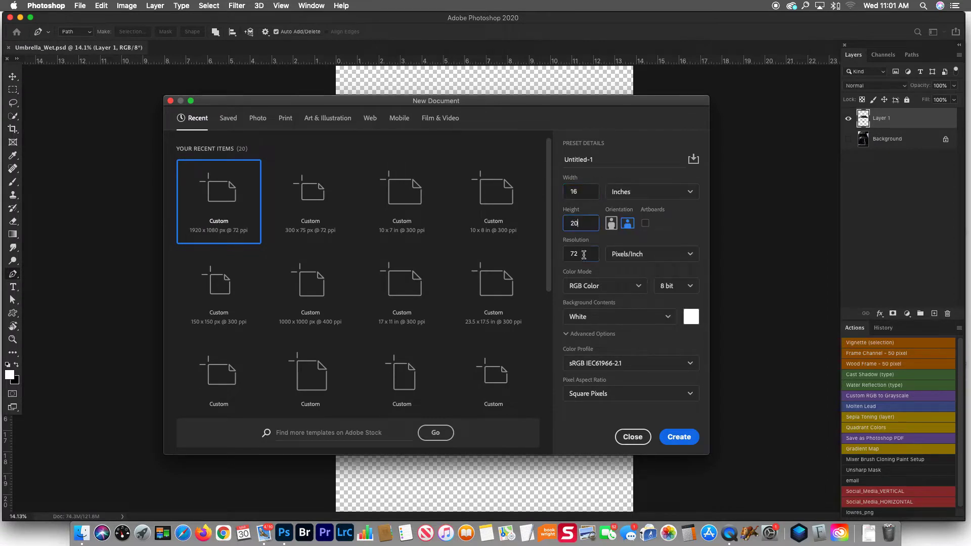
{"action": "left_click", "coordinate": [679, 437]}
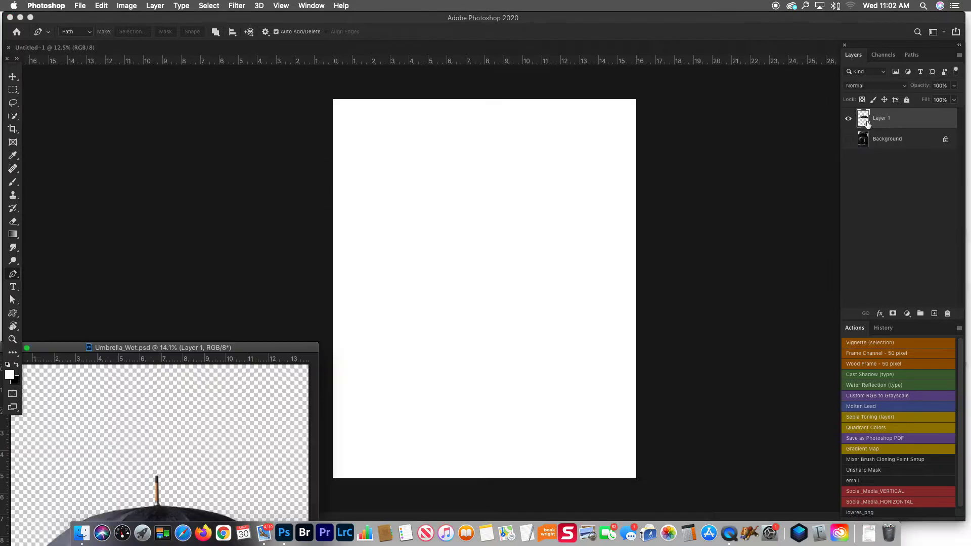
{"action": "left_click", "coordinate": [281, 6]}
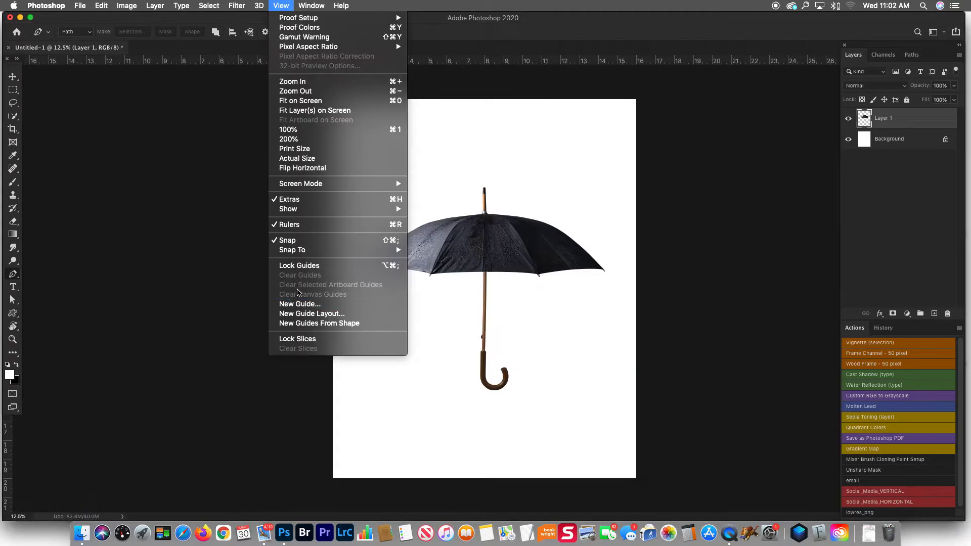
{"action": "left_click", "coordinate": [300, 304]}
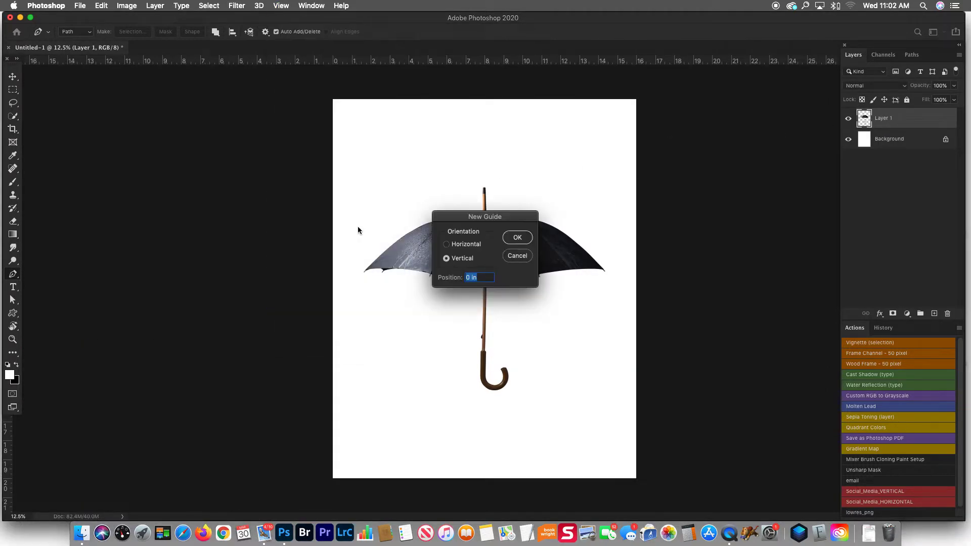
{"action": "left_click", "coordinate": [517, 239]}
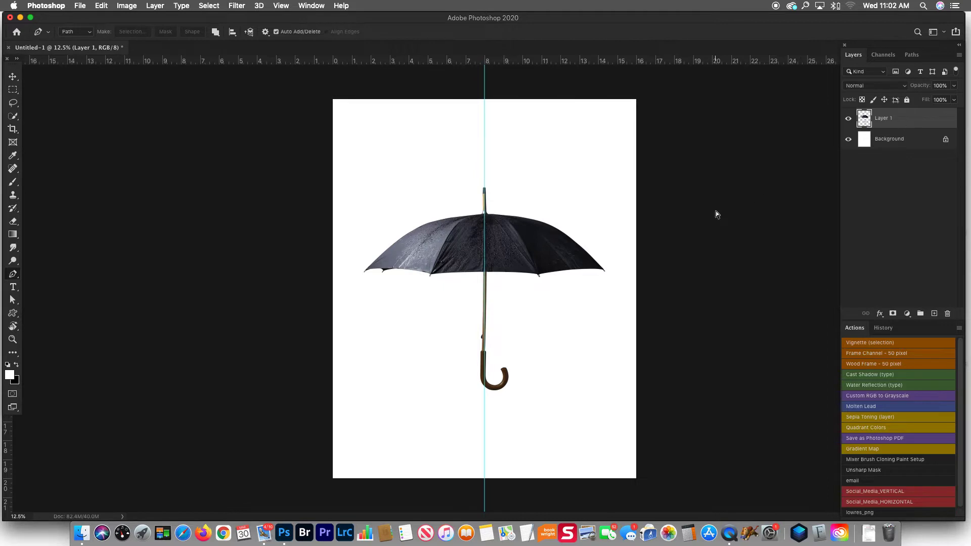
Free-transform the umbrella and nudge it higher on the page.
{"action": "key", "text": "super+t"}
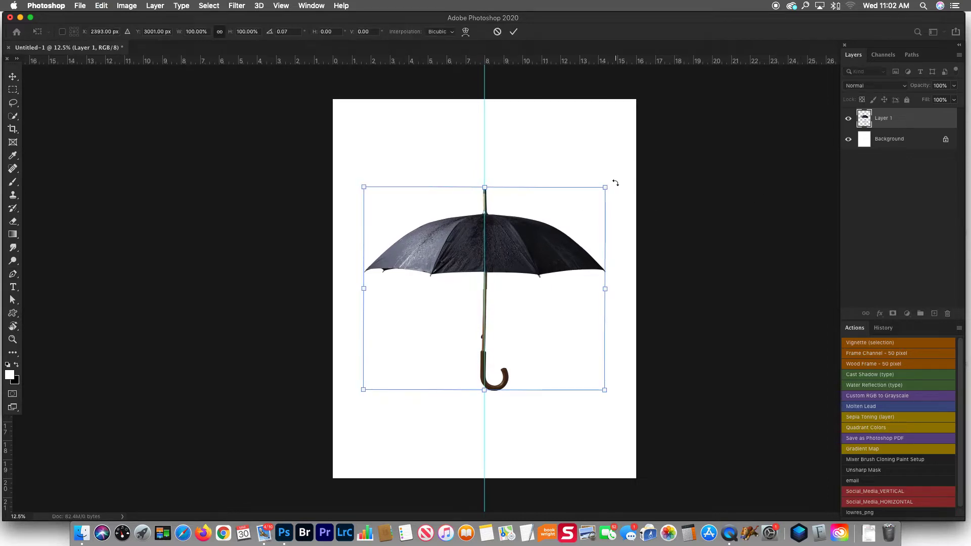
{"action": "key", "text": "Return"}
{"action": "key", "text": "p"}
{"action": "key", "text": "v"}
{"action": "key", "text": "shift+Up"}
{"action": "key", "text": "shift+Up"}
{"action": "key", "text": "shift+Up"}
{"action": "key", "text": "shift+Up"}
{"action": "key", "text": "shift+Up"}
{"action": "key", "text": "shift+Up"}
{"action": "key", "text": "shift+Up"}
{"action": "key", "text": "shift+Up"}
{"action": "key", "text": "shift+Up"}
{"action": "key", "text": "shift+Up"}
{"action": "key", "text": "shift+Up"}
{"action": "key", "text": "shift+Up"}
{"action": "key", "text": "shift+Up"}
{"action": "key", "text": "shift+Up"}
{"action": "key", "text": "shift+Up"}
{"action": "key", "text": "shift+Up"}
{"action": "key", "text": "shift+Up"}
{"action": "key", "text": "shift+Up"}
{"action": "left_click", "coordinate": [280, 6]}
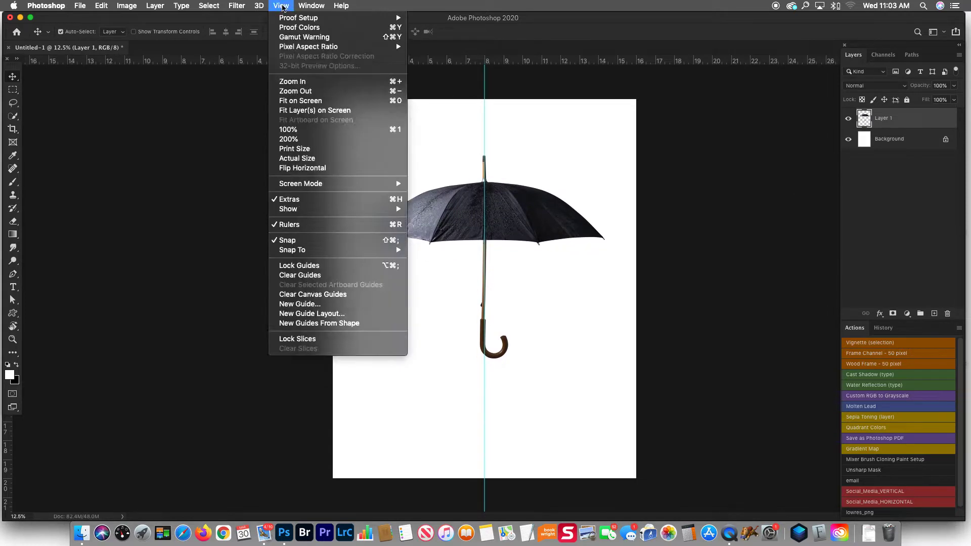
Convert the umbrella to a smart object, scale it to about 87%, and nudge it up.
{"action": "left_click", "coordinate": [304, 65]}
{"action": "left_click", "coordinate": [569, 194]}
{"action": "key", "text": "ctrl+t"}
{"action": "left_click_drag", "start_coordinate": [606, 156], "coordinate": [590, 168]}
{"action": "key", "text": "shift+Up"}
{"action": "key", "text": "shift+Up"}
{"action": "key", "text": "shift+Up"}
{"action": "key", "text": "shift+Up"}
{"action": "key", "text": "shift+Up"}
{"action": "key", "text": "shift+Up"}
{"action": "key", "text": "Return"}
Clear the guide, save as Umbrella_Storm.psd, and pick a grey foreground colour.
{"action": "left_click", "coordinate": [281, 6]}
{"action": "left_click", "coordinate": [319, 276]}
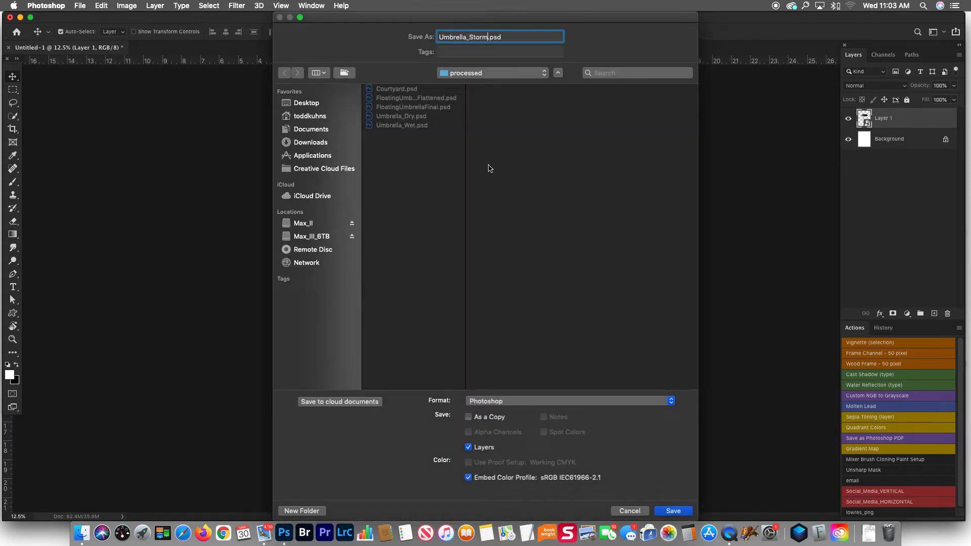
{"action": "left_click", "coordinate": [673, 511]}
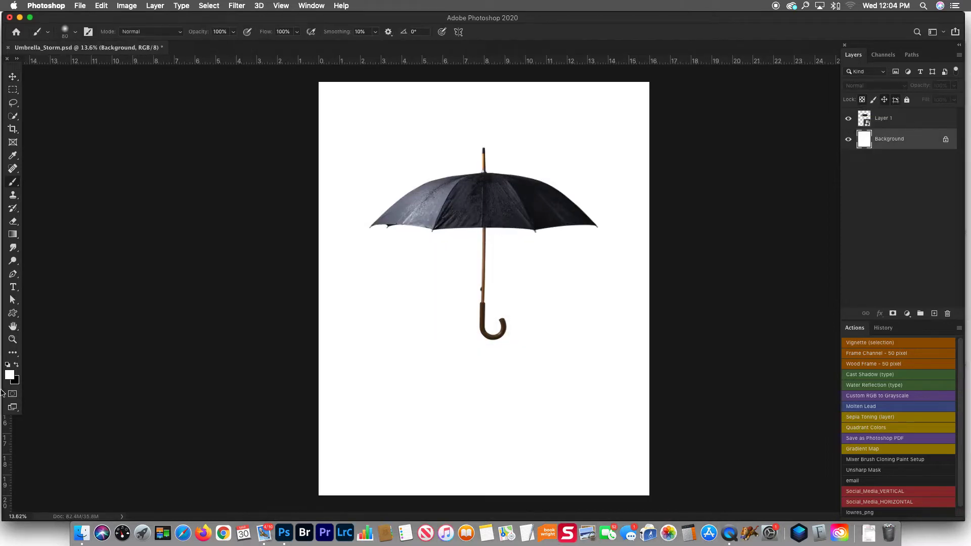
{"action": "left_click", "coordinate": [9, 375]}
{"action": "left_click", "coordinate": [883, 256]}
Fill the background grey and stamp a white cloud brush below the canopy on a new layer.
{"action": "key", "text": "alt+BackSpace"}
{"action": "key", "text": "d"}
{"action": "left_click", "coordinate": [935, 313]}
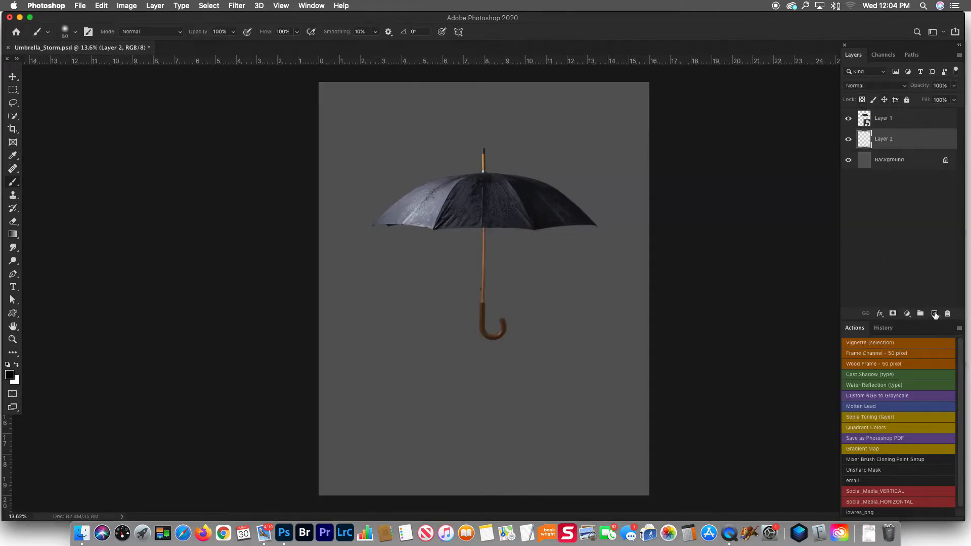
{"action": "left_click", "coordinate": [75, 32]}
{"action": "left_click", "coordinate": [86, 239]}
{"action": "left_click", "coordinate": [516, 243]}
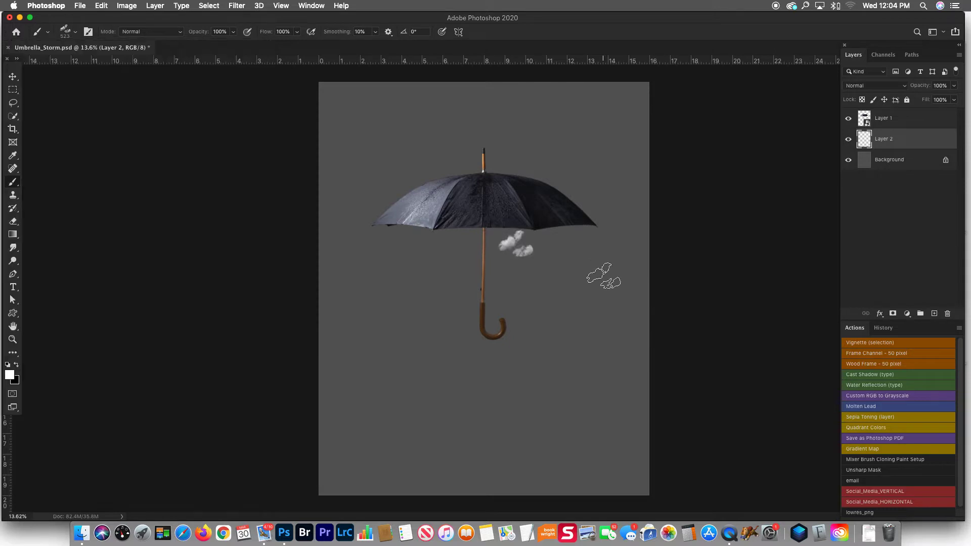
{"action": "key", "text": "super+plus"}
{"action": "key", "text": "super+plus"}
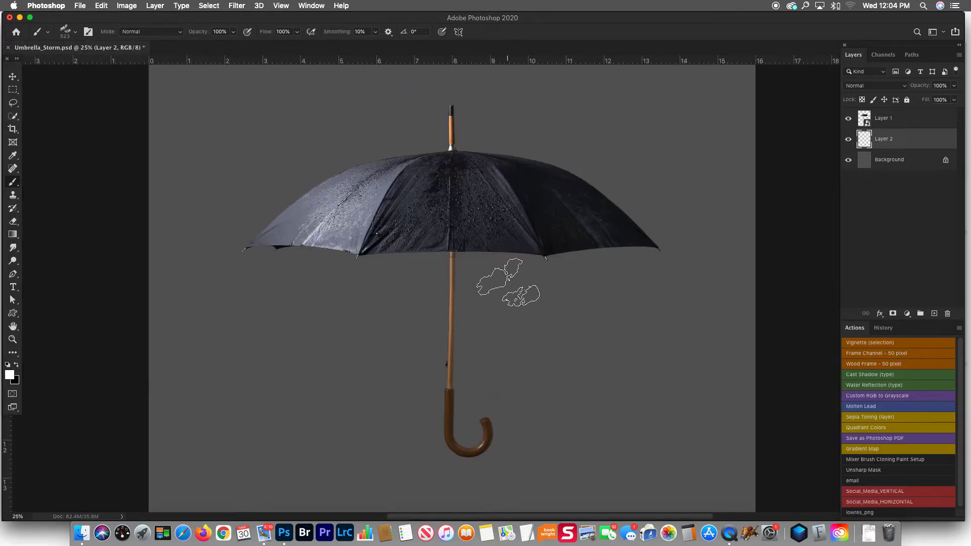
Stamp three more cloud brushes on separate new layers around the umbrella pole.
{"action": "left_click", "coordinate": [934, 313]}
{"action": "left_click", "coordinate": [75, 31]}
{"action": "left_click", "coordinate": [86, 272]}
{"action": "left_click", "coordinate": [400, 290]}
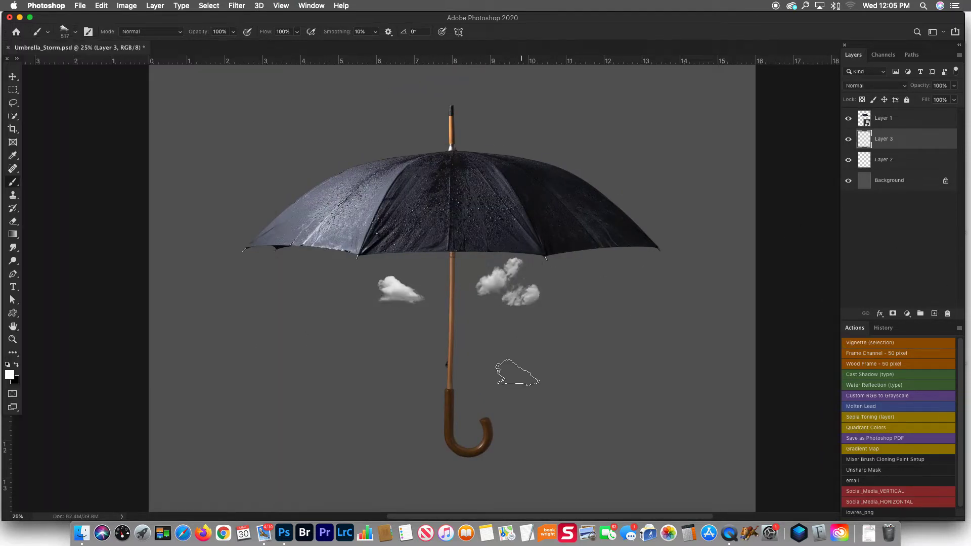
{"action": "left_click", "coordinate": [934, 313]}
{"action": "left_click", "coordinate": [75, 32]}
{"action": "left_click", "coordinate": [86, 303]}
{"action": "left_click", "coordinate": [600, 286]}
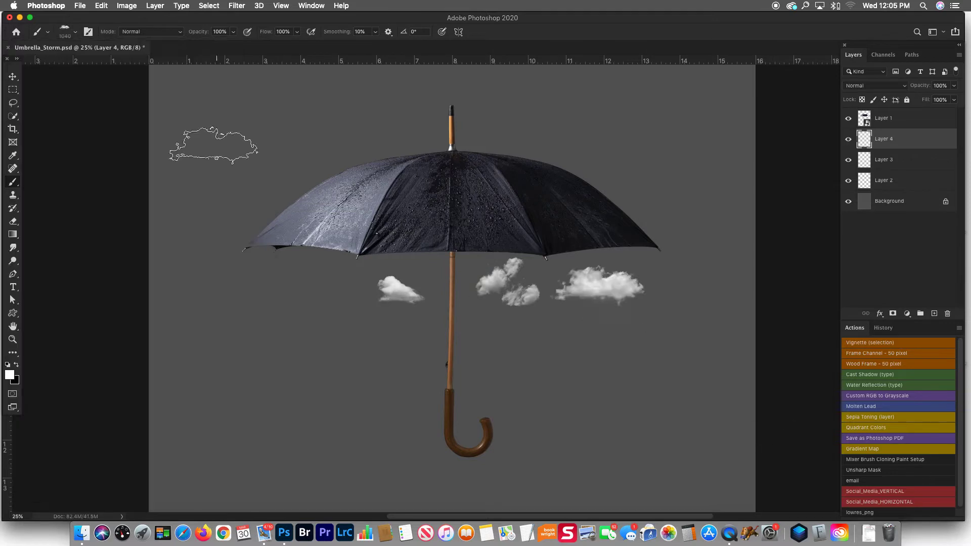
{"action": "left_click", "coordinate": [934, 314]}
{"action": "left_click", "coordinate": [75, 31]}
{"action": "left_click", "coordinate": [86, 303]}
{"action": "left_click", "coordinate": [341, 287]}
Group the cloud layers and name the group 'bright clouds'.
{"action": "left_click", "coordinate": [905, 201], "text": "shift"}
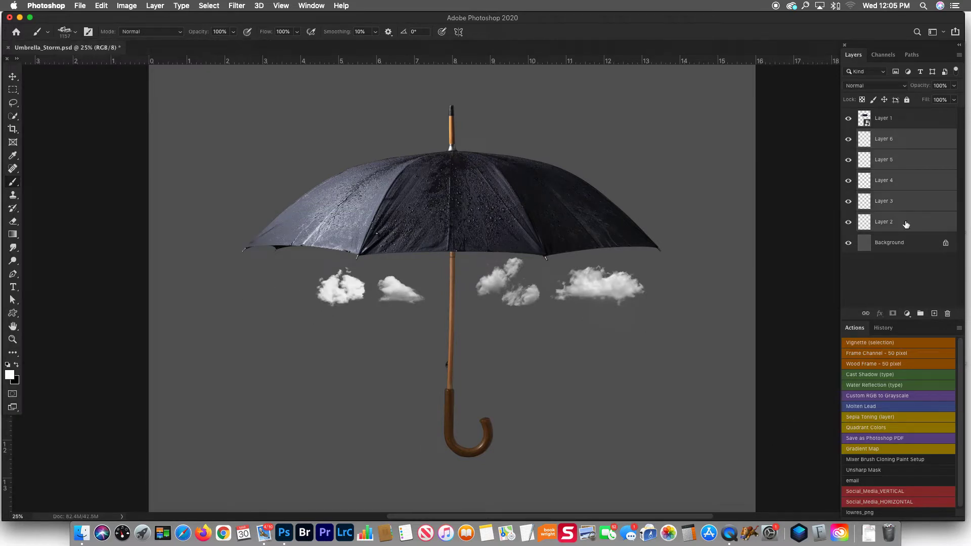
{"action": "key", "text": "super+g"}
{"action": "double_click", "coordinate": [885, 134]}
{"action": "type", "text": "bright clo"}
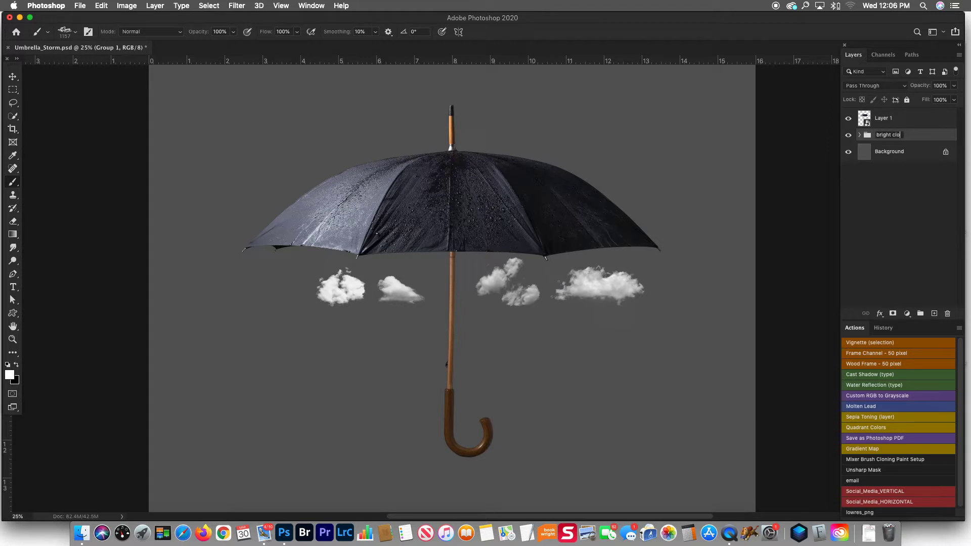
{"action": "type", "text": "uds"}
{"action": "key", "text": "Return"}
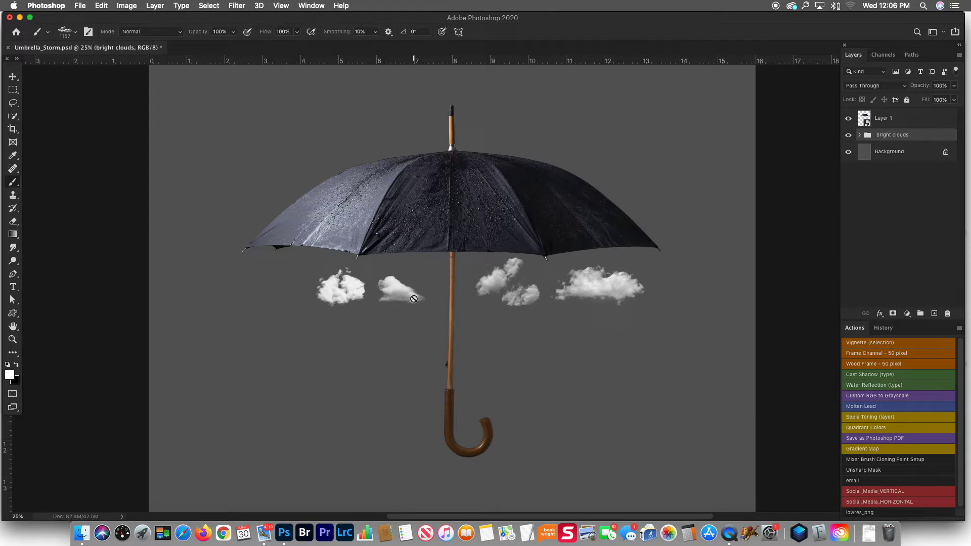
{"action": "left_click", "coordinate": [859, 134]}
Move the clouds up under the canopy and enlarge the second and third clouds.
{"action": "key", "text": "v"}
{"action": "left_click_drag", "start_coordinate": [340, 287], "coordinate": [340, 271]}
{"action": "left_click_drag", "start_coordinate": [400, 288], "coordinate": [415, 269]}
{"action": "left_click_drag", "start_coordinate": [506, 283], "coordinate": [501, 278]}
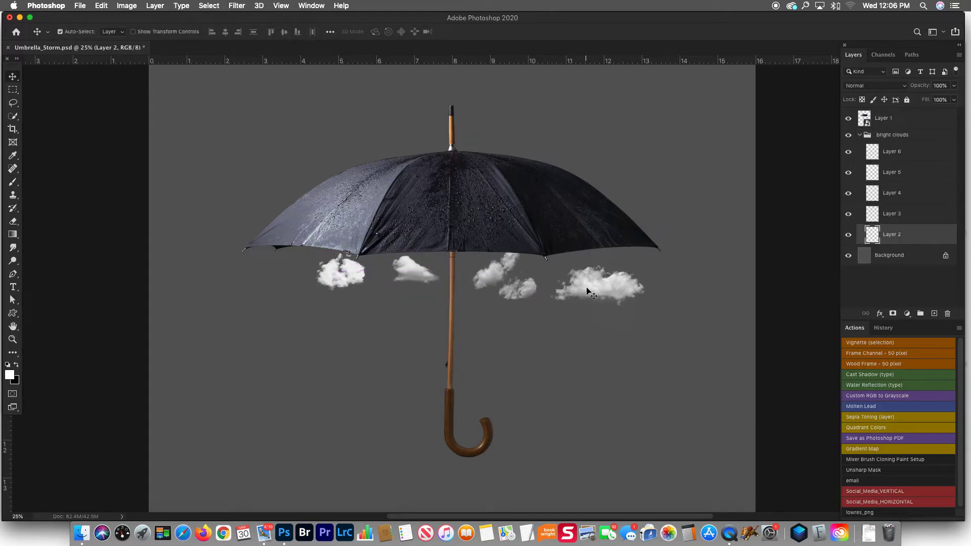
{"action": "left_click_drag", "start_coordinate": [586, 293], "coordinate": [573, 279]}
{"action": "key", "text": "ctrl+t"}
{"action": "left_click_drag", "start_coordinate": [439, 283], "coordinate": [448, 291]}
{"action": "key", "text": "Return"}
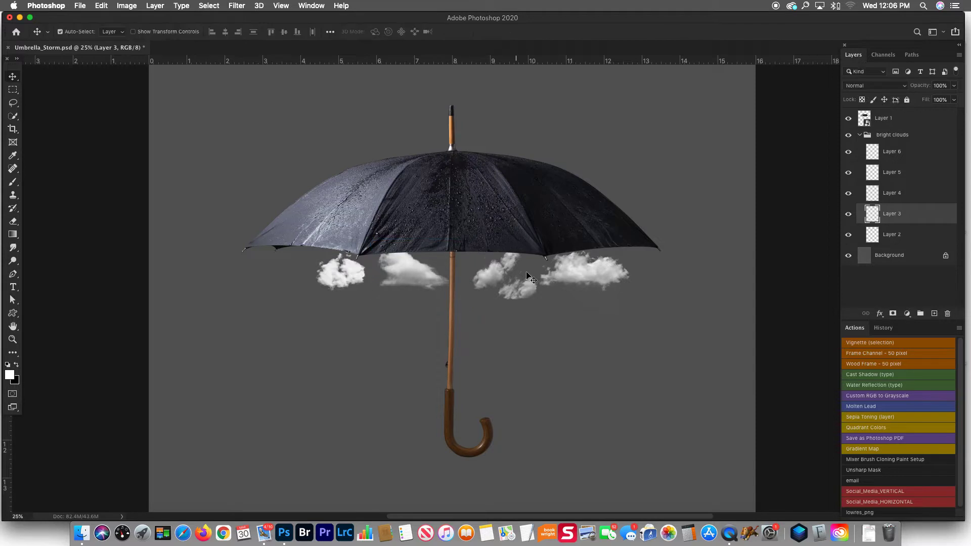
{"action": "left_click", "coordinate": [505, 278]}
{"action": "key", "text": "ctrl+t"}
{"action": "left_click_drag", "start_coordinate": [470, 252], "coordinate": [445, 223]}
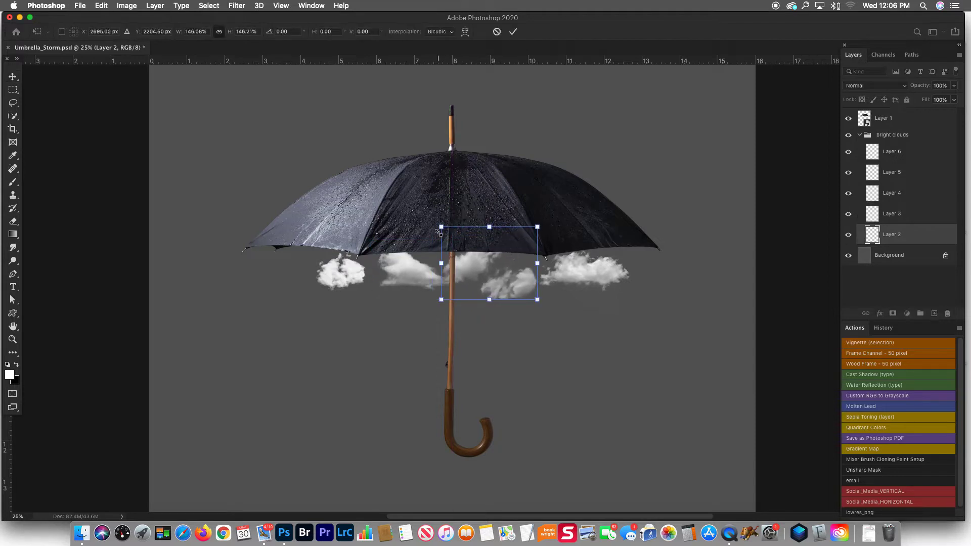
{"action": "key", "text": "Return"}
Fine-tune the cloud positions under the canopy and add an empty layer below the group.
{"action": "left_click_drag", "start_coordinate": [516, 268], "coordinate": [538, 299]}
{"action": "left_click_drag", "start_coordinate": [601, 274], "coordinate": [583, 274]}
{"action": "left_click_drag", "start_coordinate": [412, 269], "coordinate": [389, 277]}
{"action": "left_click_drag", "start_coordinate": [524, 306], "coordinate": [547, 344]}
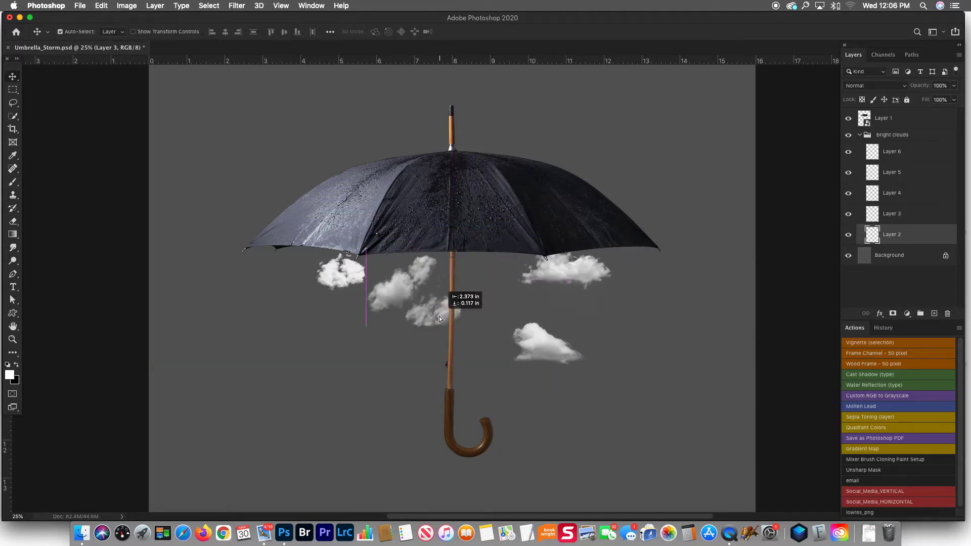
{"action": "left_click_drag", "start_coordinate": [485, 289], "coordinate": [422, 303]}
{"action": "left_click_drag", "start_coordinate": [341, 274], "coordinate": [329, 264]}
{"action": "left_click_drag", "start_coordinate": [546, 344], "coordinate": [507, 289]}
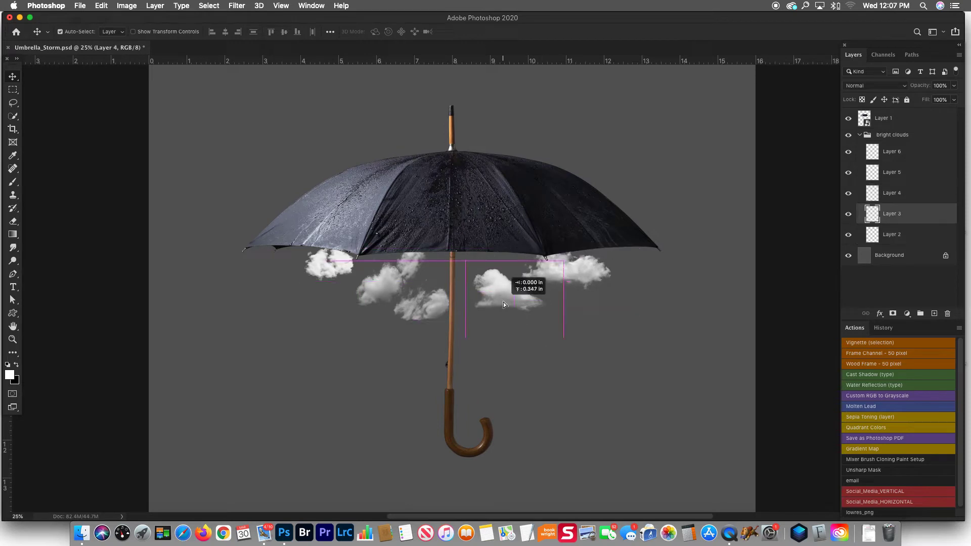
{"action": "left_click", "coordinate": [860, 135]}
{"action": "key", "text": "super+alt+shift+n"}
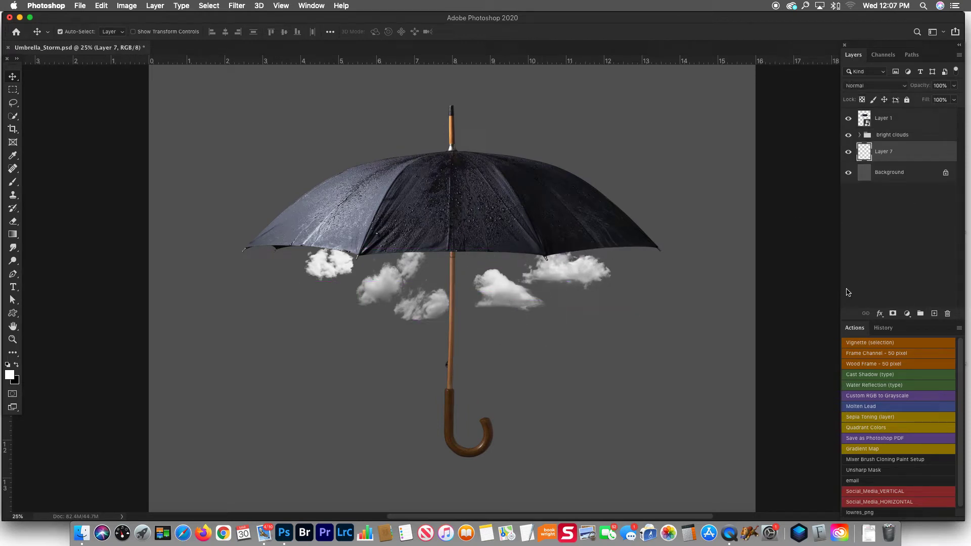
Fill the new layer with a light sky blue.
{"action": "left_click", "coordinate": [9, 375]}
{"action": "left_click", "coordinate": [794, 303]}
{"action": "left_click", "coordinate": [694, 298]}
{"action": "left_click", "coordinate": [802, 316]}
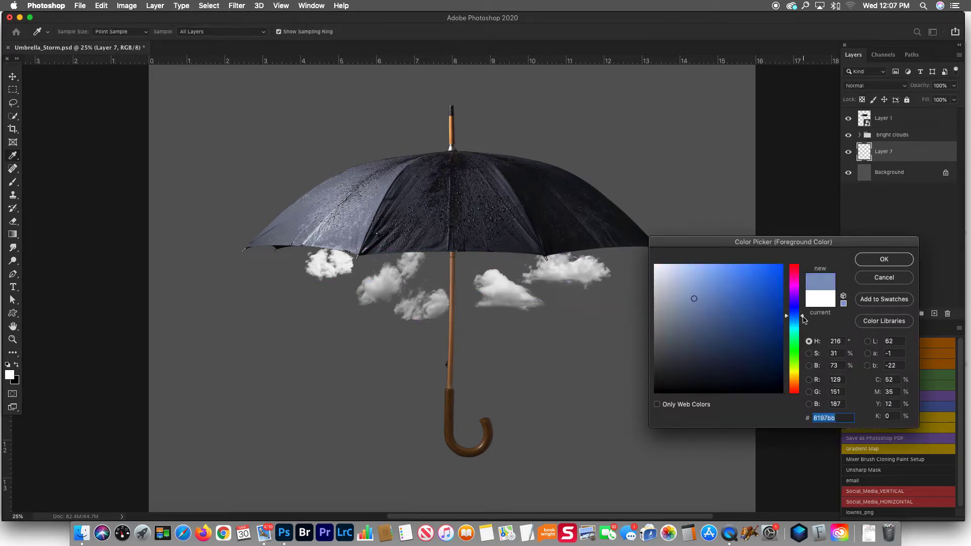
{"action": "left_click_drag", "start_coordinate": [707, 274], "coordinate": [734, 271]}
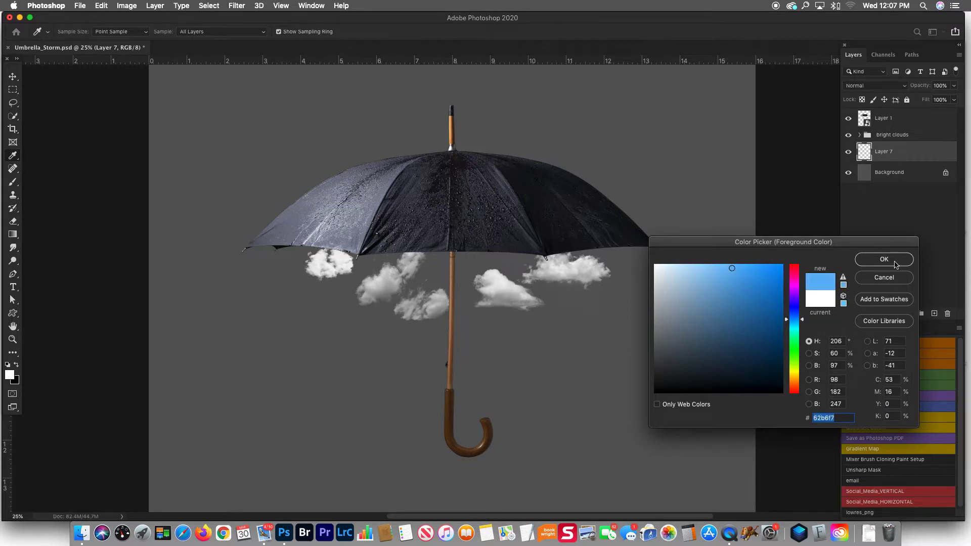
{"action": "left_click", "coordinate": [884, 259]}
{"action": "key", "text": "alt+BackSpace"}
Add an inverted mask and paint white with a large brush to reveal blue under the canopy.
{"action": "left_click", "coordinate": [893, 313]}
{"action": "key", "text": "ctrl+i"}
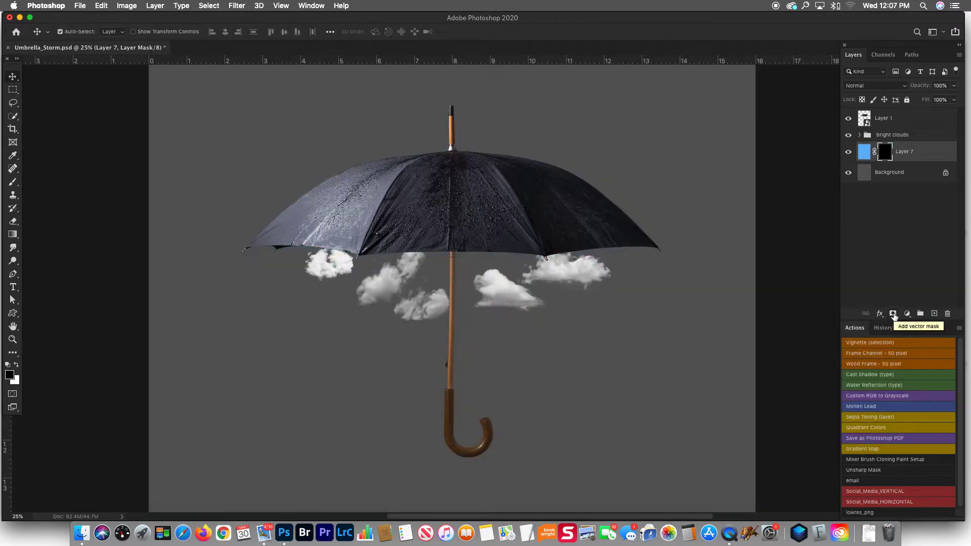
{"action": "key", "text": "b"}
{"action": "left_click", "coordinate": [37, 31]}
{"action": "key", "text": "x"}
{"action": "key", "text": "Escape"}
{"action": "key", "text": "bracketright"}
{"action": "key", "text": "bracketright"}
{"action": "key", "text": "bracketright"}
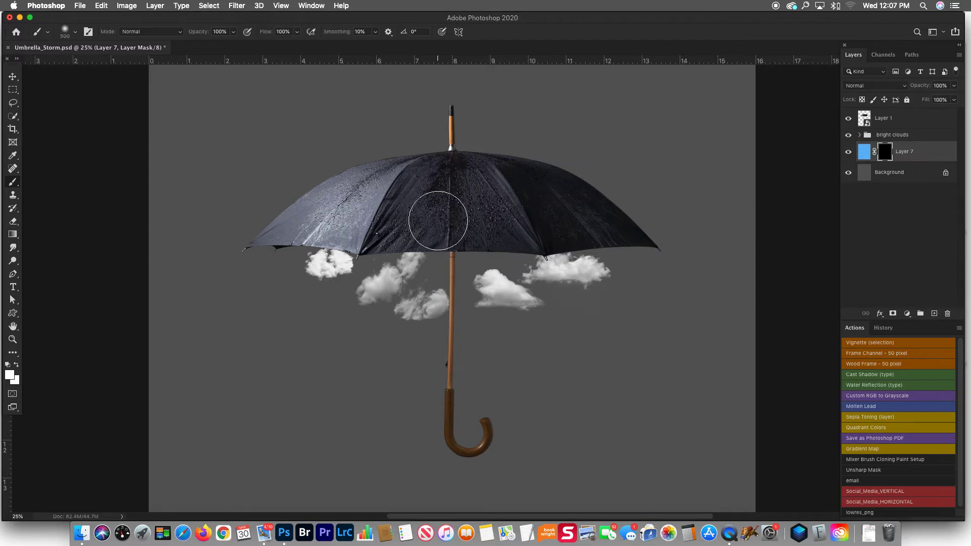
{"action": "mouse_move", "coordinate": [444, 217]}
{"action": "left_mouse_down"}
{"action": "mouse_move", "coordinate": [354, 253]}
{"action": "mouse_move", "coordinate": [597, 238]}
{"action": "mouse_move", "coordinate": [340, 243]}
{"action": "left_mouse_up"}
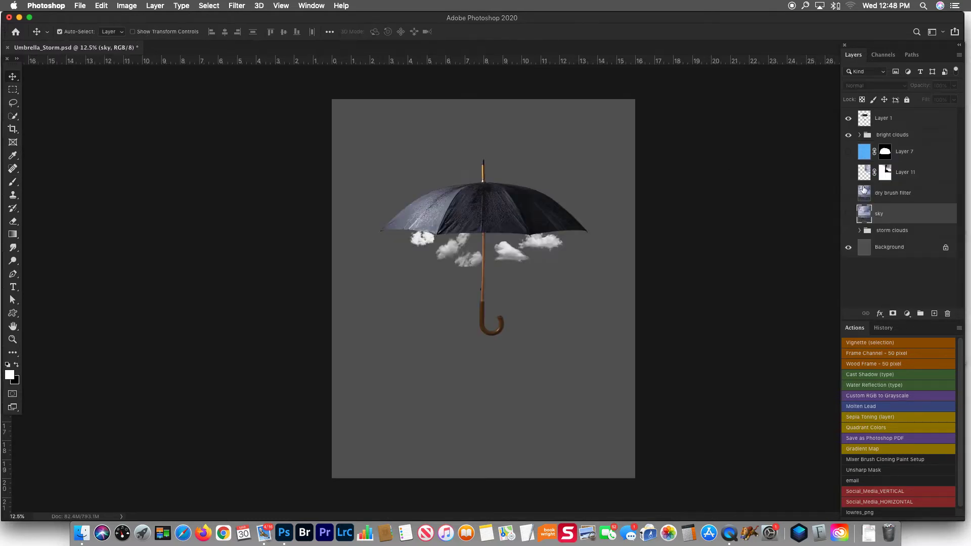
Show the sky layers, then scale and reposition the storm sky image behind the umbrella.
{"action": "left_click_drag", "start_coordinate": [850, 219], "coordinate": [849, 172]}
{"action": "left_click", "coordinate": [906, 172]}
{"action": "key", "text": "ctrl+t"}
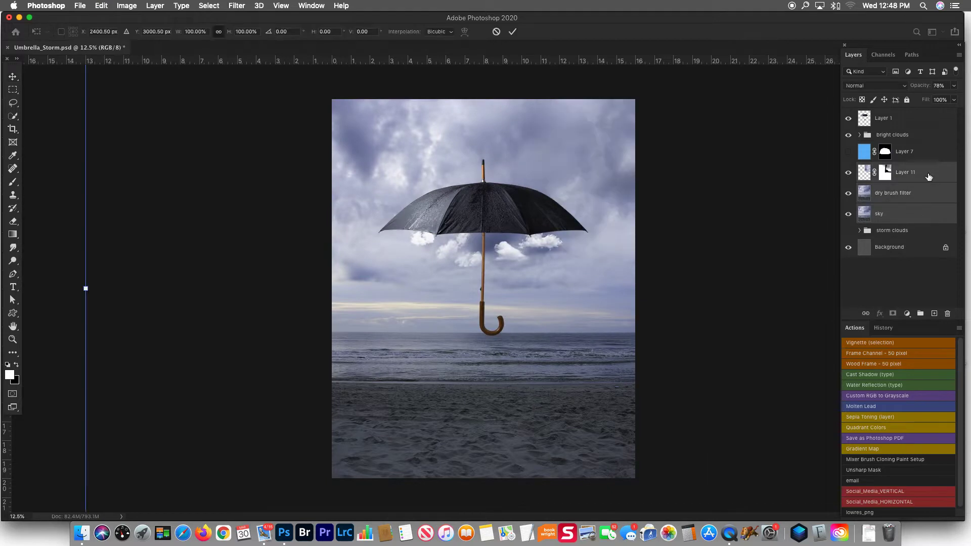
{"action": "key", "text": "ctrl+0"}
{"action": "mouse_move", "coordinate": [818, 68]}
{"action": "left_mouse_down"}
{"action": "mouse_move", "coordinate": [729, 123]}
{"action": "mouse_move", "coordinate": [746, 115]}
{"action": "left_mouse_up"}
{"action": "mouse_move", "coordinate": [582, 301]}
{"action": "left_mouse_down"}
{"action": "mouse_move", "coordinate": [674, 281]}
{"action": "mouse_move", "coordinate": [675, 316]}
{"action": "left_mouse_up"}
{"action": "left_click_drag", "start_coordinate": [239, 131], "coordinate": [191, 97]}
{"action": "mouse_move", "coordinate": [349, 227]}
{"action": "left_mouse_down"}
{"action": "mouse_move", "coordinate": [401, 241]}
{"action": "mouse_move", "coordinate": [408, 253]}
{"action": "left_mouse_up"}
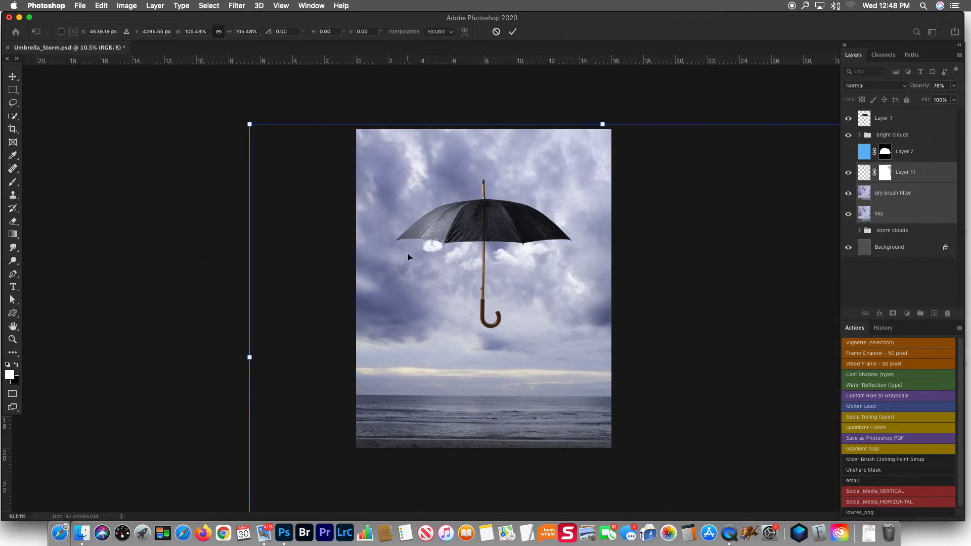
{"action": "key", "text": "Return"}
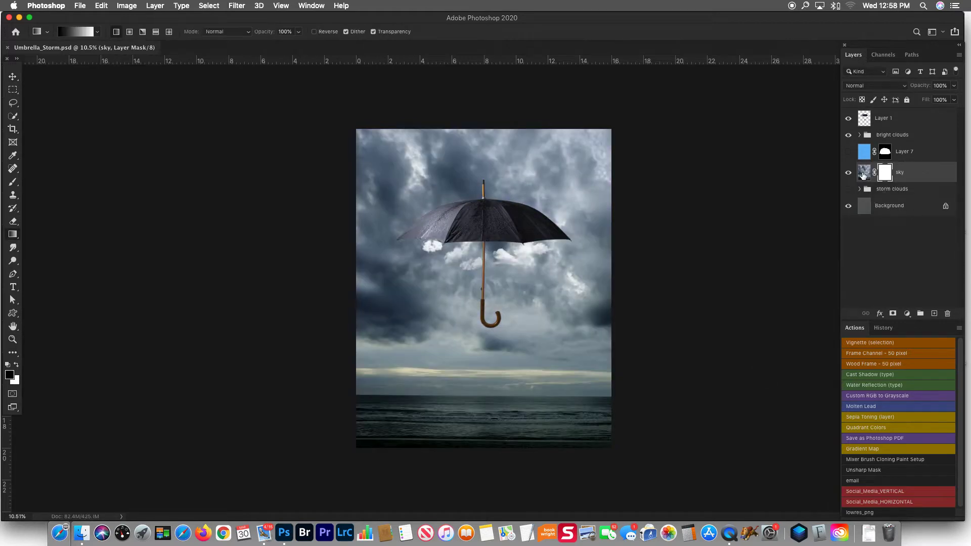
Stretch the sky downward and sideways so it covers the whole canvas.
{"action": "key", "text": "super+t"}
{"action": "key", "text": "super+minus"}
{"action": "key", "text": "super+minus"}
{"action": "key", "text": "super+minus"}
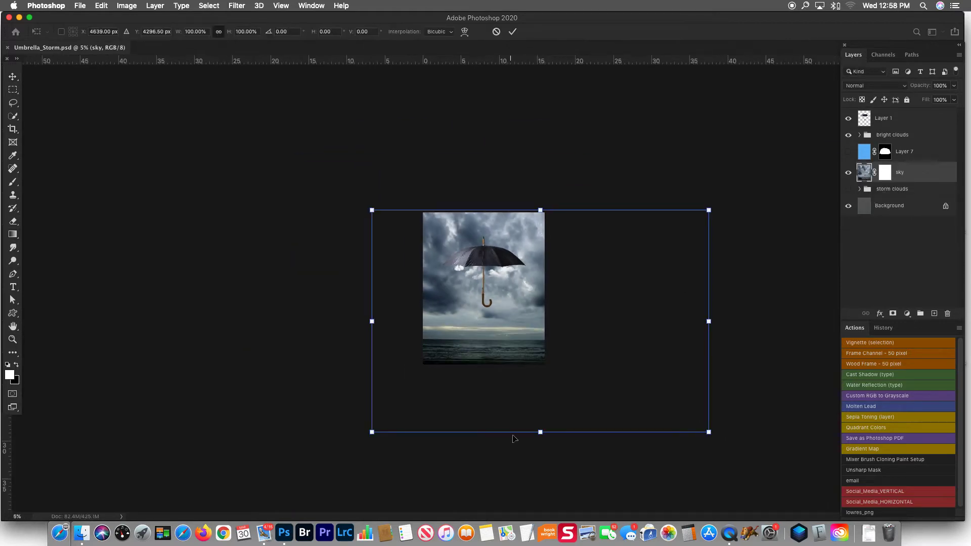
{"action": "left_click_drag", "start_coordinate": [541, 433], "coordinate": [540, 492]}
{"action": "left_click_drag", "start_coordinate": [709, 351], "coordinate": [695, 351]}
{"action": "left_click_drag", "start_coordinate": [372, 352], "coordinate": [383, 351]}
{"action": "key", "text": "Return"}
{"action": "key", "text": "c"}
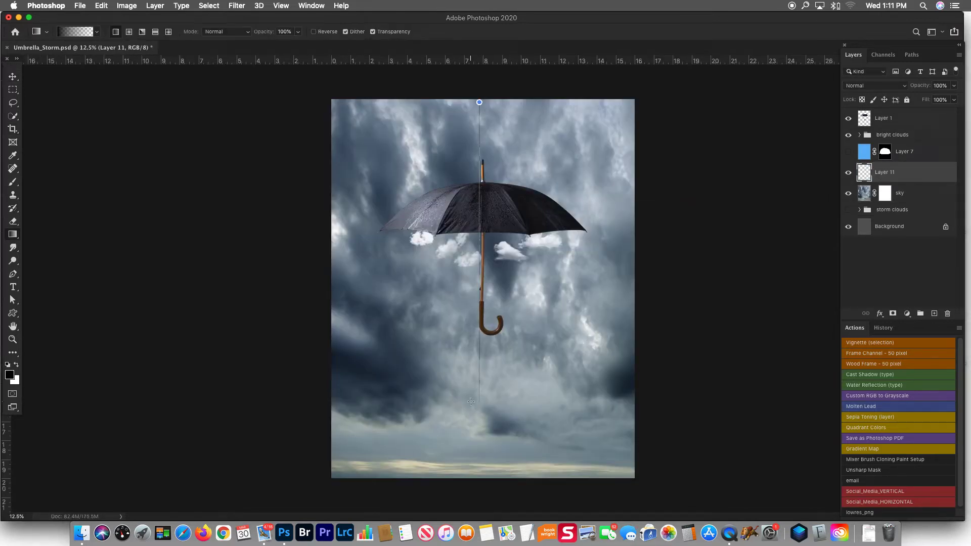
Draw a top-down black gradient at 73% opacity, then re-show the blue layer and select its mask.
{"action": "left_click_drag", "start_coordinate": [471, 402], "coordinate": [471, 403]}
{"action": "key", "text": "ctrl+z"}
{"action": "left_click_drag", "start_coordinate": [479, 102], "coordinate": [480, 446]}
{"action": "left_click", "coordinate": [887, 86]}
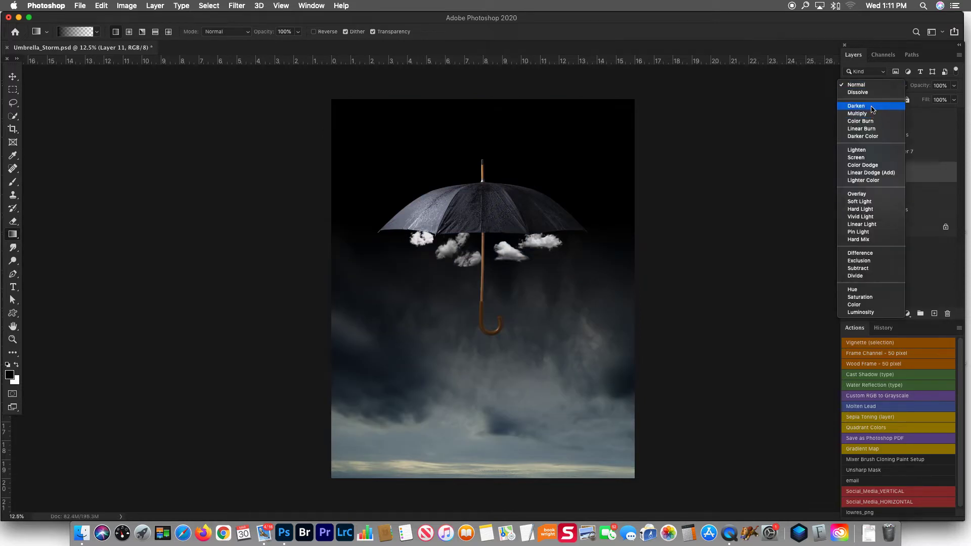
{"action": "key", "text": "Escape"}
{"action": "left_click_drag", "start_coordinate": [954, 86], "coordinate": [943, 100]}
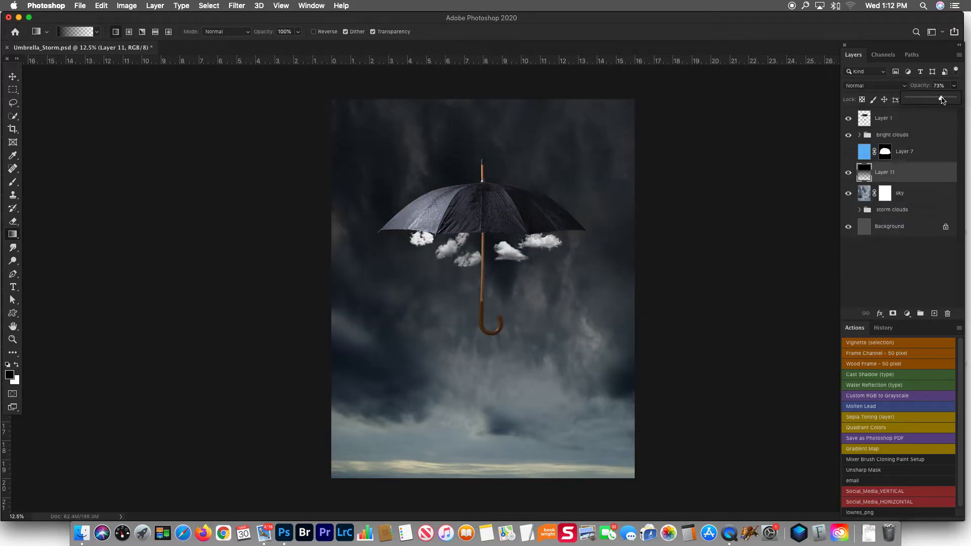
{"action": "left_click", "coordinate": [849, 152]}
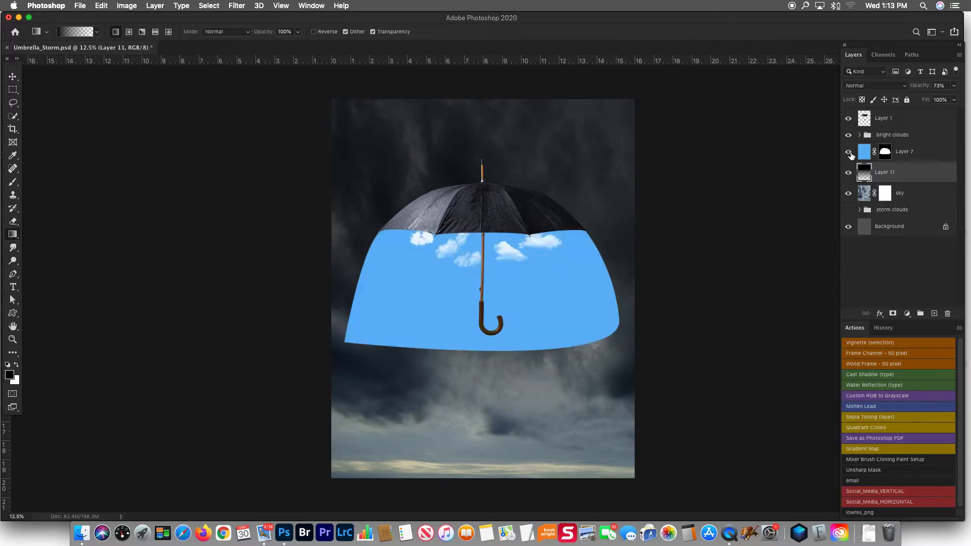
{"action": "left_click", "coordinate": [885, 152]}
Paint black on the blue layer's mask to fade the blue except just under the canopy.
{"action": "key", "text": "b"}
{"action": "mouse_move", "coordinate": [268, 312]}
{"action": "left_mouse_down"}
{"action": "mouse_move", "coordinate": [683, 320]}
{"action": "mouse_move", "coordinate": [745, 290]}
{"action": "left_mouse_up"}
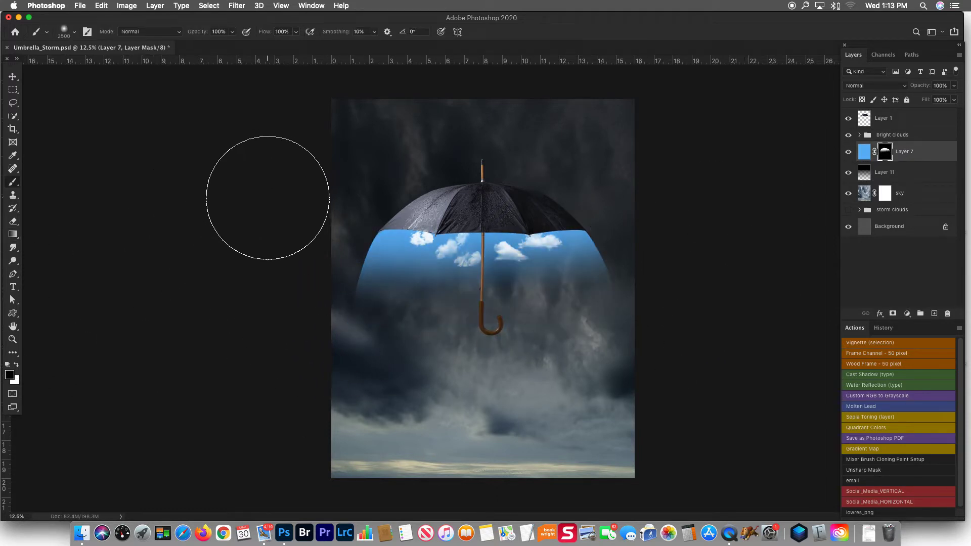
{"action": "key", "text": "bracketleft"}
{"action": "key", "text": "bracketleft"}
{"action": "key", "text": "bracketleft"}
{"action": "mouse_move", "coordinate": [298, 335]}
{"action": "left_mouse_down"}
{"action": "mouse_move", "coordinate": [304, 239]}
{"action": "mouse_move", "coordinate": [297, 408]}
{"action": "mouse_move", "coordinate": [310, 320]}
{"action": "left_mouse_up"}
{"action": "left_click_drag", "start_coordinate": [626, 197], "coordinate": [657, 303]}
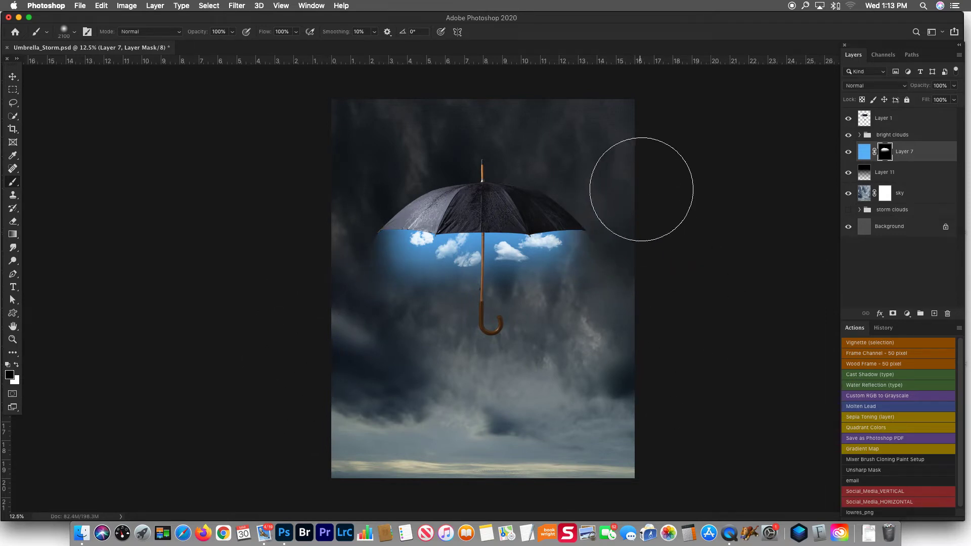
{"action": "key", "text": "bracketleft"}
{"action": "key", "text": "bracketleft"}
{"action": "key", "text": "bracketleft"}
{"action": "key", "text": "bracketleft"}
{"action": "key", "text": "bracketleft"}
{"action": "mouse_move", "coordinate": [336, 243]}
{"action": "left_mouse_down"}
{"action": "mouse_move", "coordinate": [450, 310]}
{"action": "mouse_move", "coordinate": [618, 321]}
{"action": "left_mouse_up"}
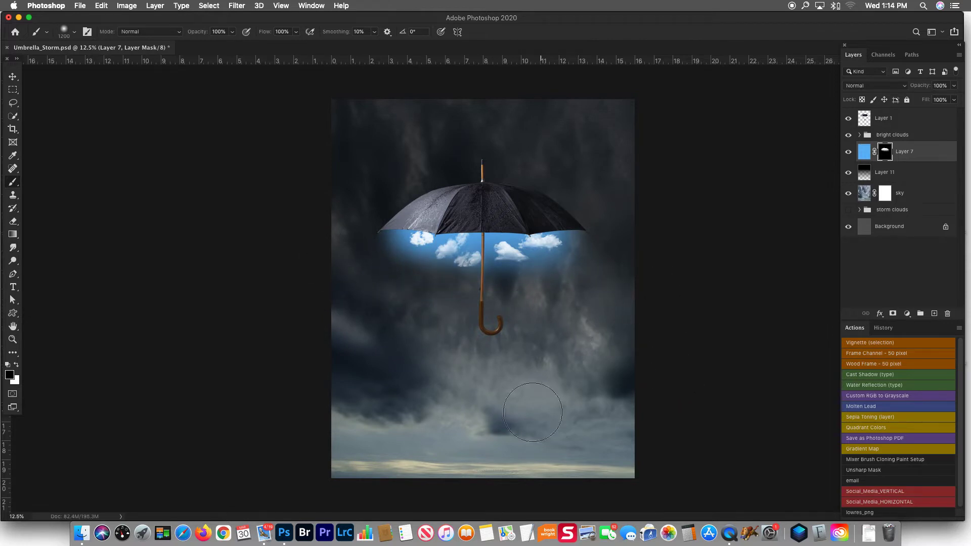
Add a bright yellow glow at the canopy centre on a new layer, then add a layer above Layer 1.
{"action": "left_click", "coordinate": [933, 315]}
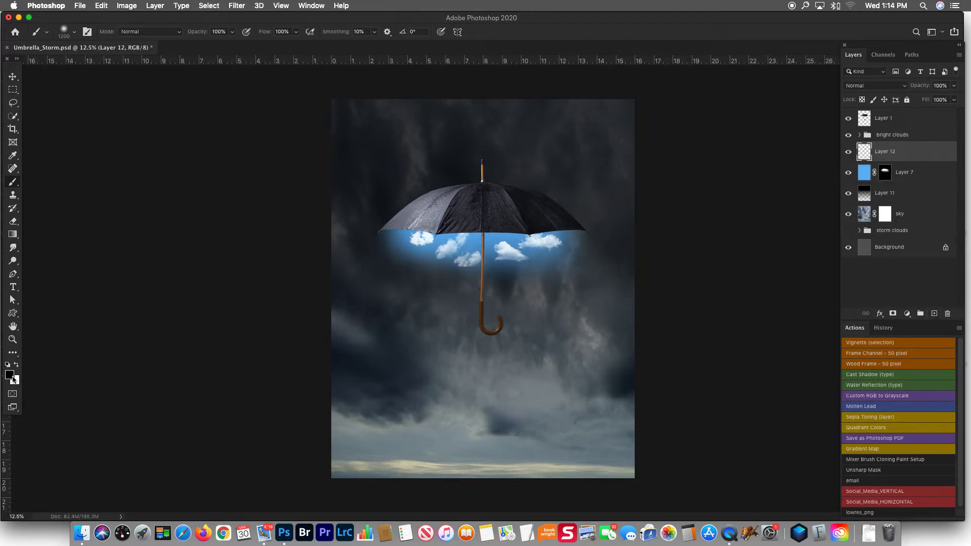
{"action": "left_click", "coordinate": [9, 375]}
{"action": "left_click", "coordinate": [796, 373]}
{"action": "left_click", "coordinate": [782, 266]}
{"action": "left_click", "coordinate": [884, 259]}
{"action": "left_click", "coordinate": [471, 225]}
{"action": "key", "text": "ctrl+z"}
{"action": "left_click", "coordinate": [475, 214]}
{"action": "key", "text": "ctrl+z"}
{"action": "left_click", "coordinate": [495, 236]}
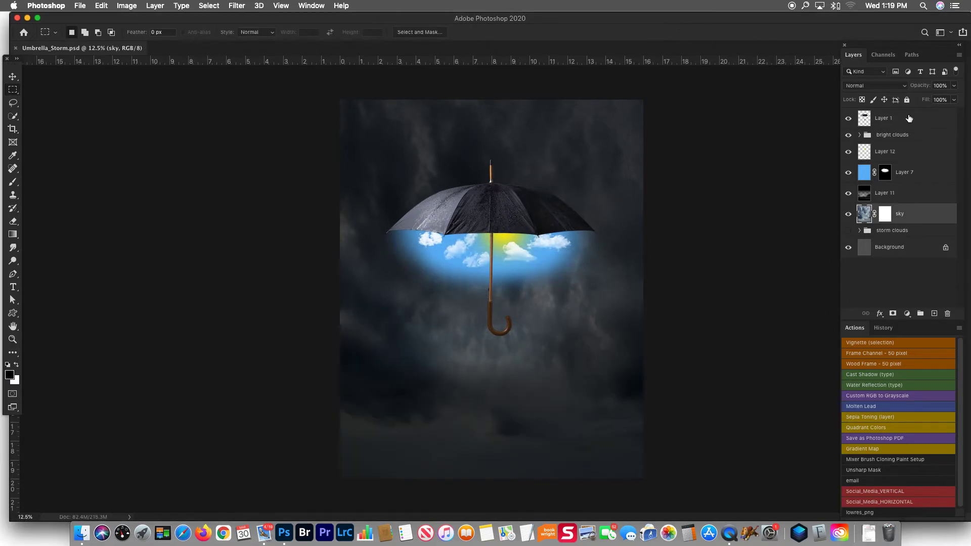
{"action": "left_click", "coordinate": [910, 118]}
{"action": "left_click", "coordinate": [935, 313]}
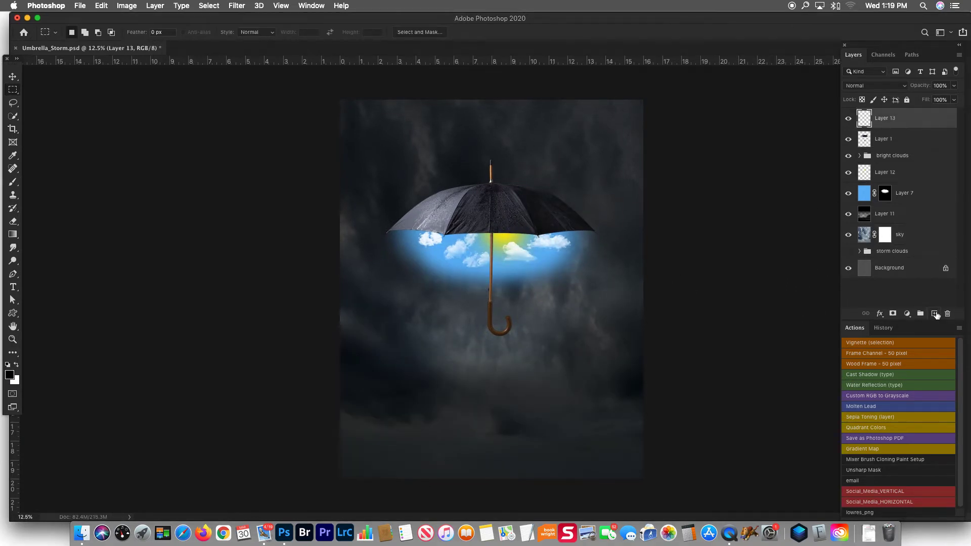
Fill the new layer with black and add noise at about 245%.
{"action": "key", "text": "alt+BackSpace"}
{"action": "left_click", "coordinate": [237, 6]}
{"action": "mouse_move", "coordinate": [245, 155]}
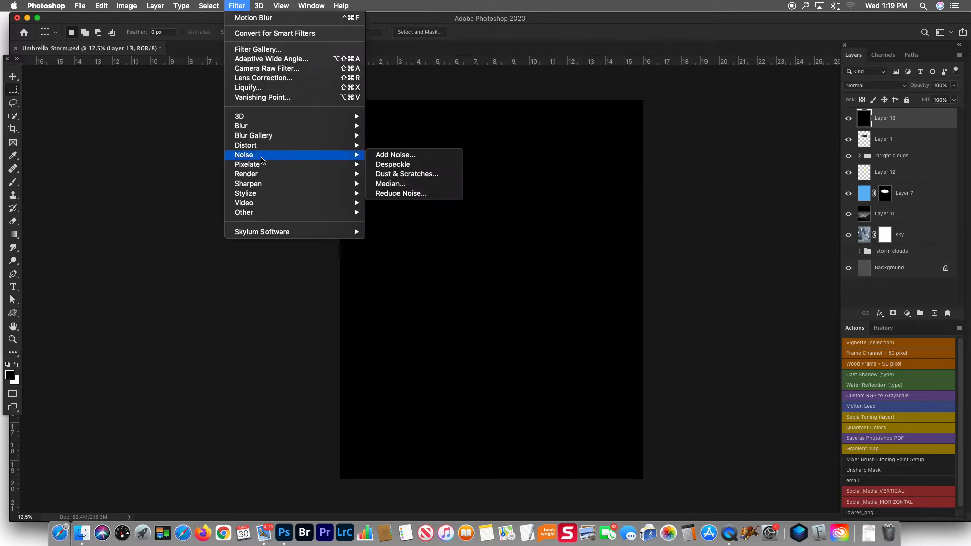
{"action": "left_click", "coordinate": [396, 154]}
{"action": "left_click_drag", "start_coordinate": [448, 259], "coordinate": [468, 260]}
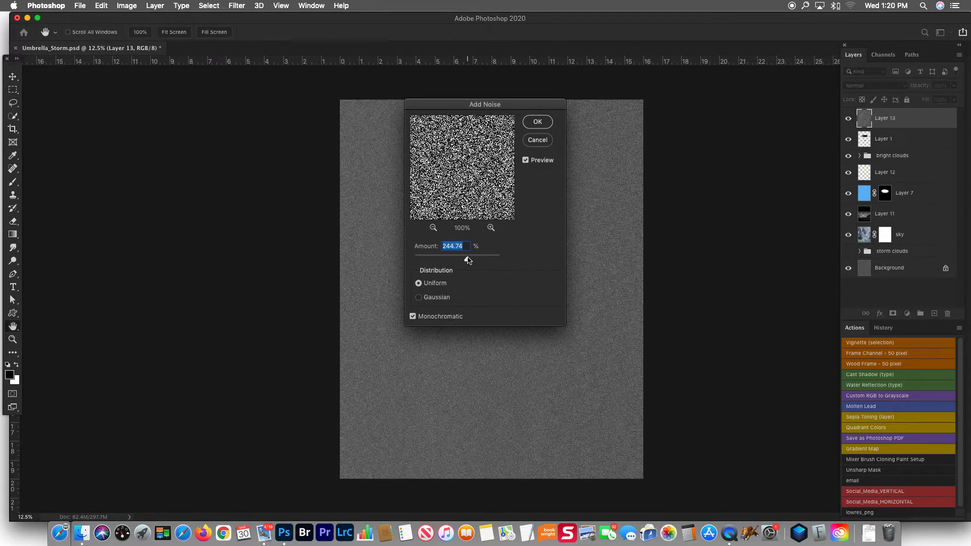
{"action": "left_click", "coordinate": [538, 122]}
Copy a small noise patch to its own layer and scale it over the whole canvas.
{"action": "left_click_drag", "start_coordinate": [435, 217], "coordinate": [505, 314]}
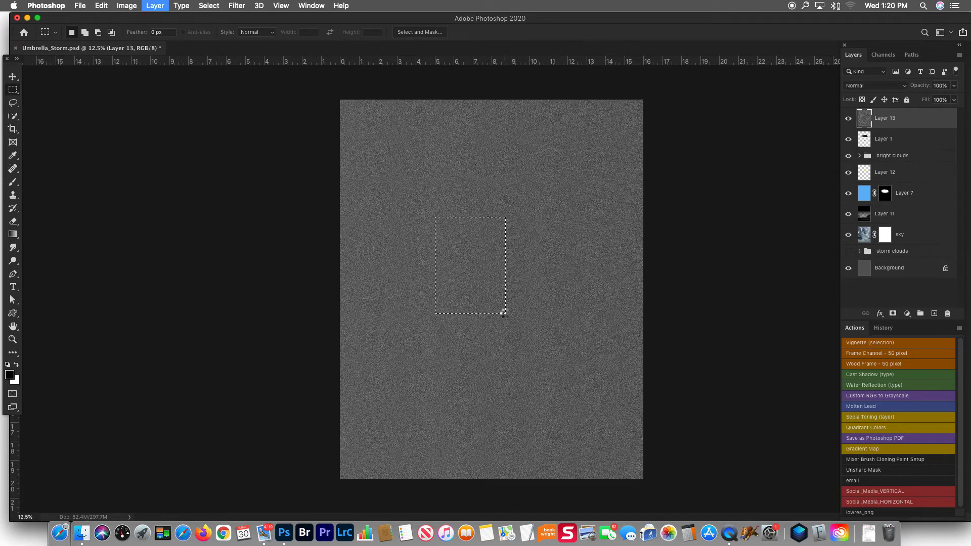
{"action": "key", "text": "super+j"}
{"action": "left_click_drag", "start_coordinate": [949, 314], "coordinate": [949, 314]}
{"action": "key", "text": "super+t"}
{"action": "left_click_drag", "start_coordinate": [505, 314], "coordinate": [644, 490]}
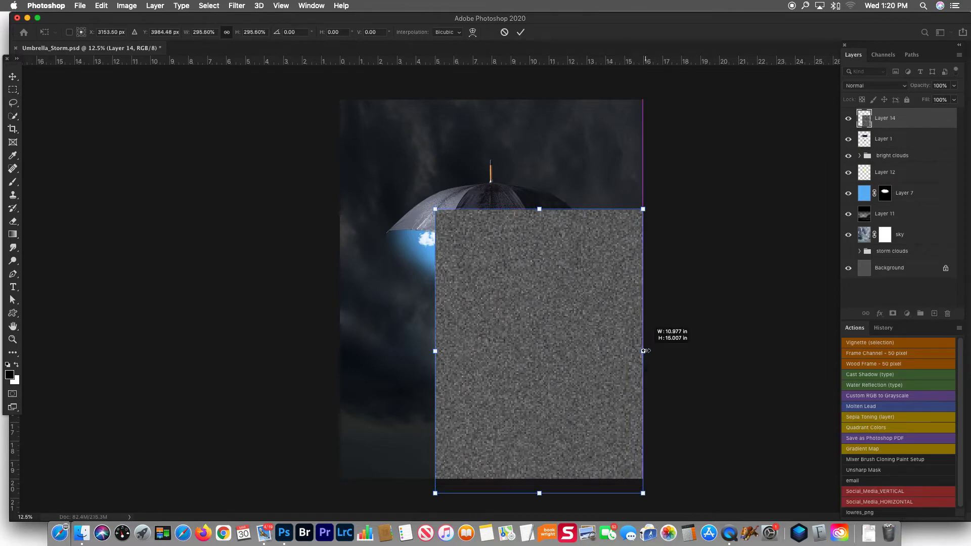
{"action": "left_click_drag", "start_coordinate": [435, 351], "coordinate": [339, 349]}
{"action": "left_click_drag", "start_coordinate": [517, 354], "coordinate": [517, 289]}
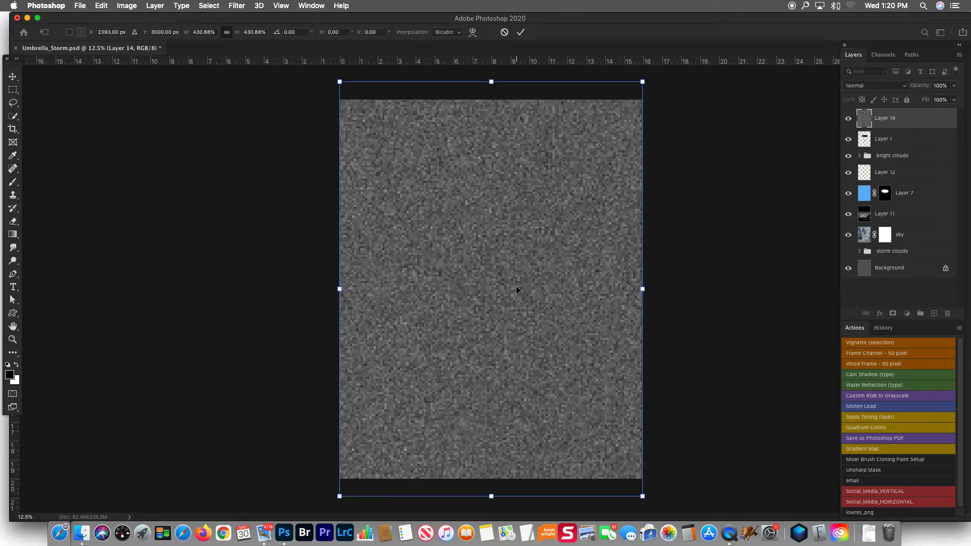
{"action": "key", "text": "Return"}
Set the noise layer to Screen blending and darken it with Levels to thin the rain.
{"action": "left_click", "coordinate": [874, 85]}
{"action": "left_click", "coordinate": [856, 157]}
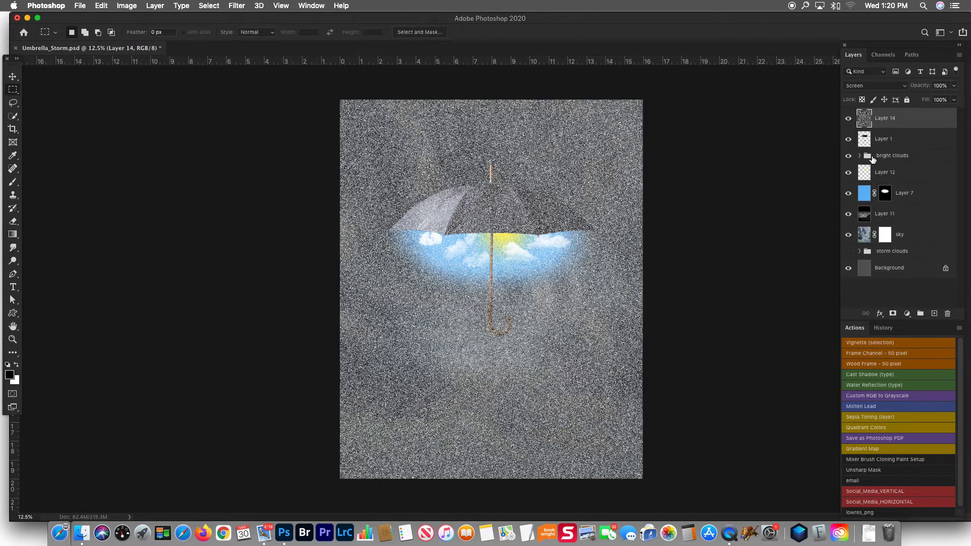
{"action": "key", "text": "ctrl+l"}
{"action": "left_click_drag", "start_coordinate": [689, 243], "coordinate": [743, 245]}
{"action": "left_click", "coordinate": [856, 148]}
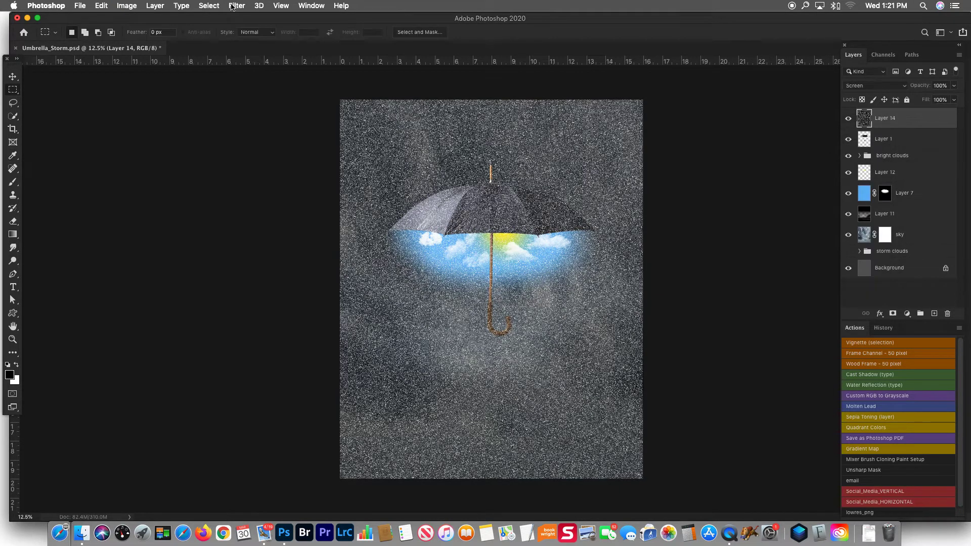
Apply Motion Blur to streak the rain and move the empty layer just below Rain.
{"action": "left_click", "coordinate": [237, 6]}
{"action": "left_click", "coordinate": [412, 187]}
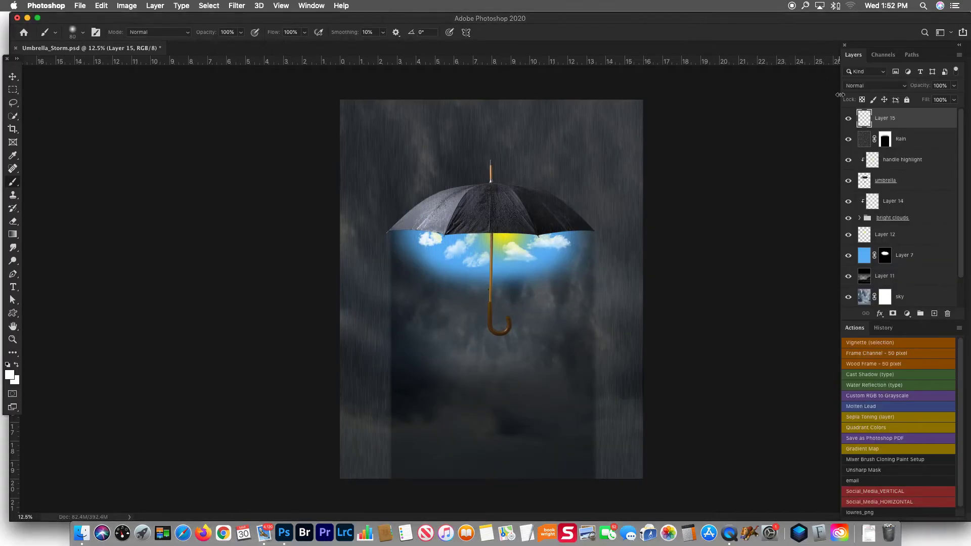
{"action": "left_click_drag", "start_coordinate": [900, 118], "coordinate": [923, 149]}
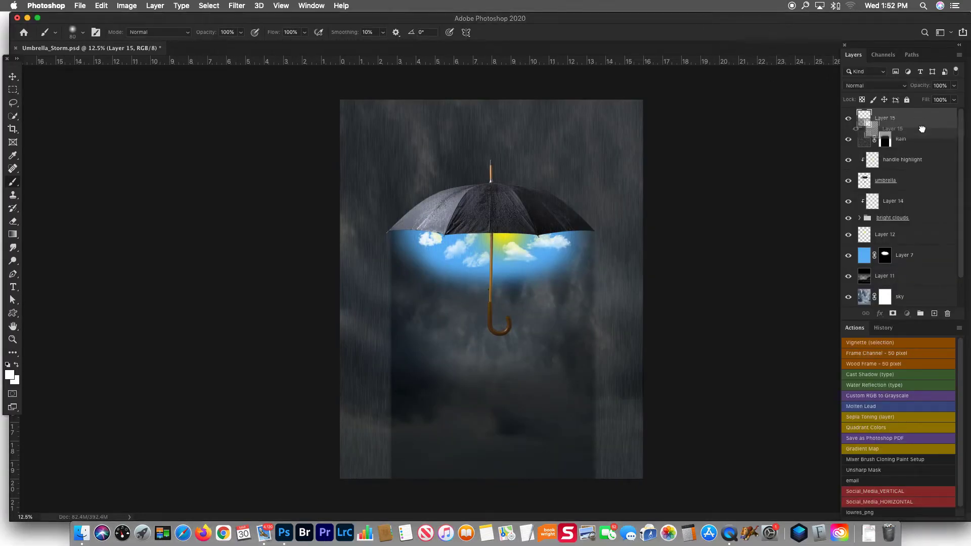
Stamp a bolt on the left with the Lightning 5_1 brush from Free Lightning Photoshop Brushes 5.
{"action": "left_click", "coordinate": [83, 33]}
{"action": "scroll", "coordinate": [144, 128], "scroll_direction": "up", "scroll_amount": 10}
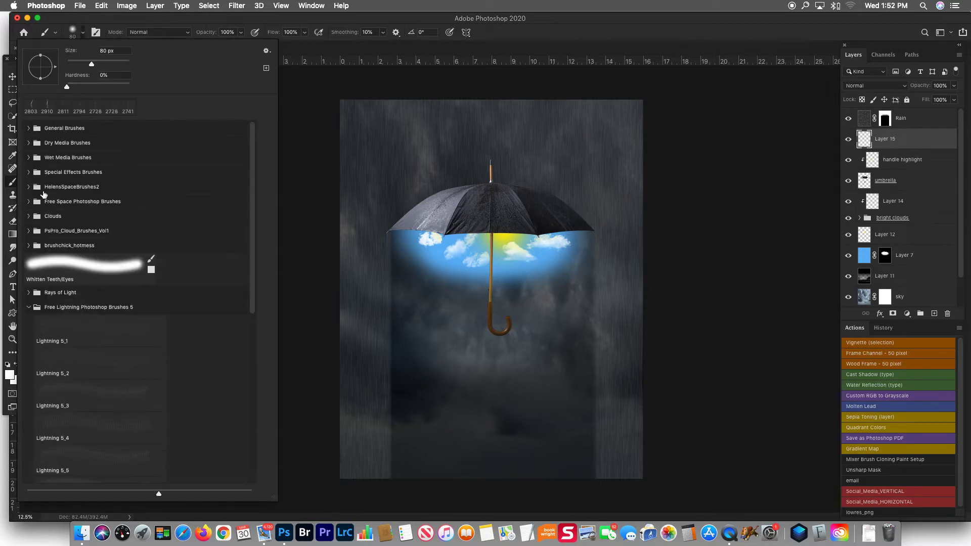
{"action": "left_click", "coordinate": [84, 36]}
{"action": "left_click", "coordinate": [29, 307]}
{"action": "left_click", "coordinate": [86, 325]}
{"action": "left_click", "coordinate": [419, 360]}
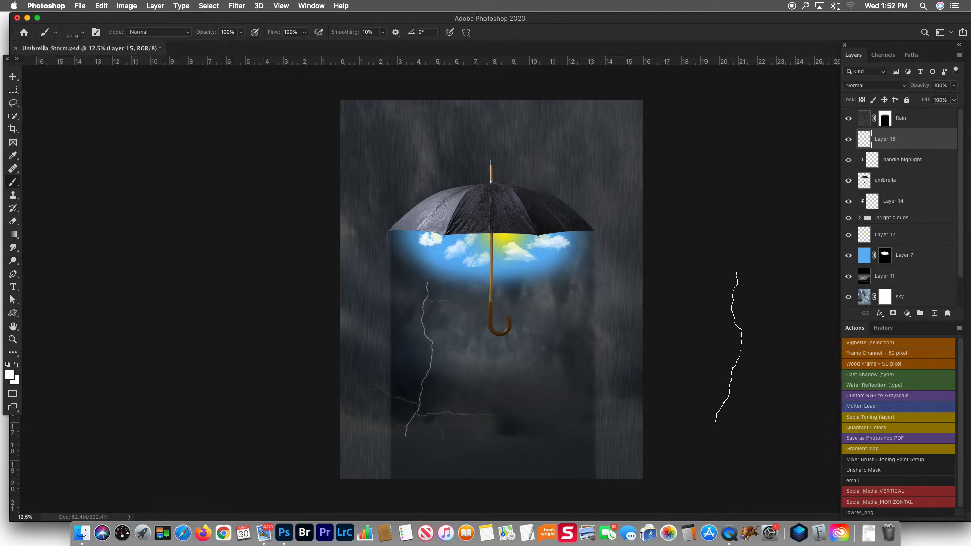
On a new layer, stamp a right-side bolt with the Lightning 5_4 brush.
{"action": "left_click", "coordinate": [934, 314]}
{"action": "left_click", "coordinate": [84, 34]}
{"action": "left_click", "coordinate": [91, 428]}
{"action": "left_click", "coordinate": [569, 365]}
On a third new layer, stamp a bolt along the umbrella handle, then start renaming Layer 15.
{"action": "left_click", "coordinate": [935, 313]}
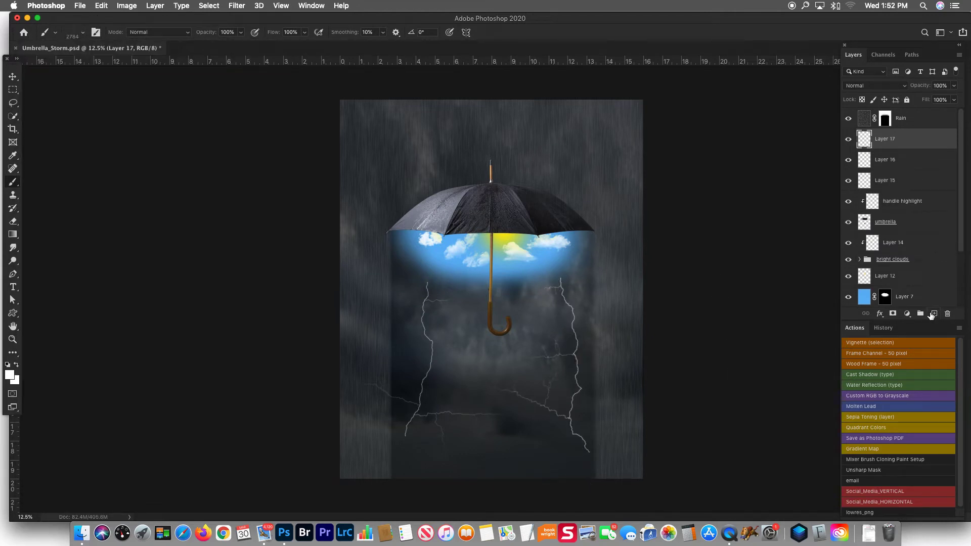
{"action": "left_click", "coordinate": [83, 35]}
{"action": "left_click", "coordinate": [96, 462]}
{"action": "left_click", "coordinate": [486, 377]}
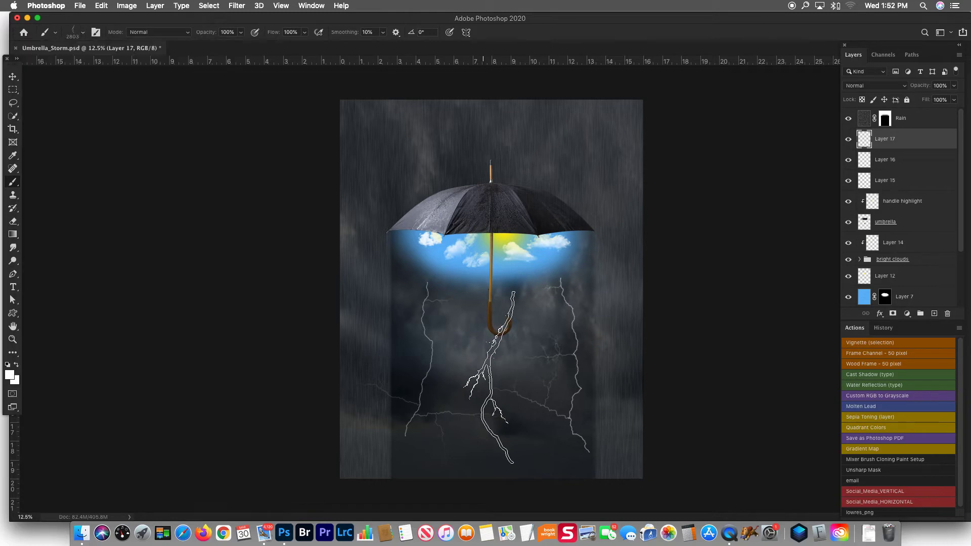
{"action": "key", "text": "v"}
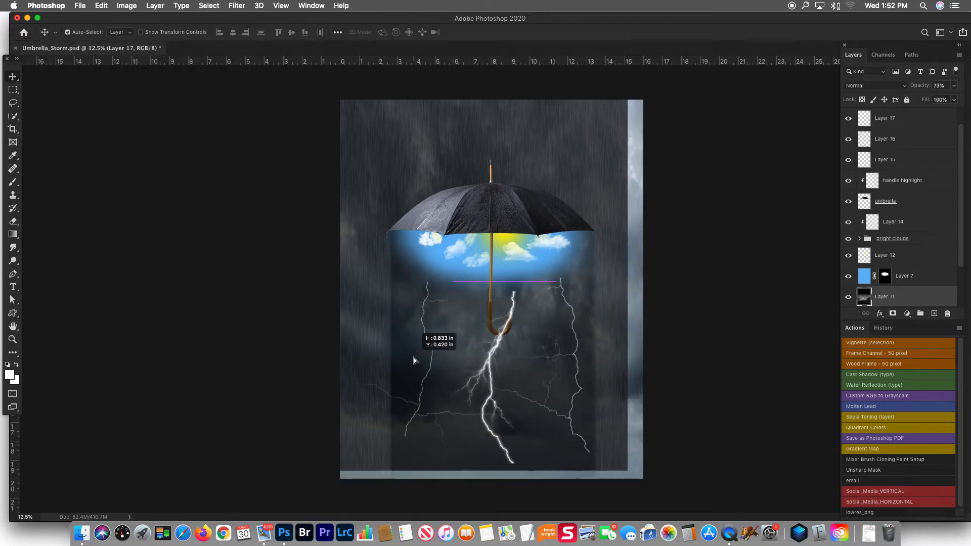
{"action": "double_click", "coordinate": [885, 180]}
{"action": "type", "text": "lightning"}
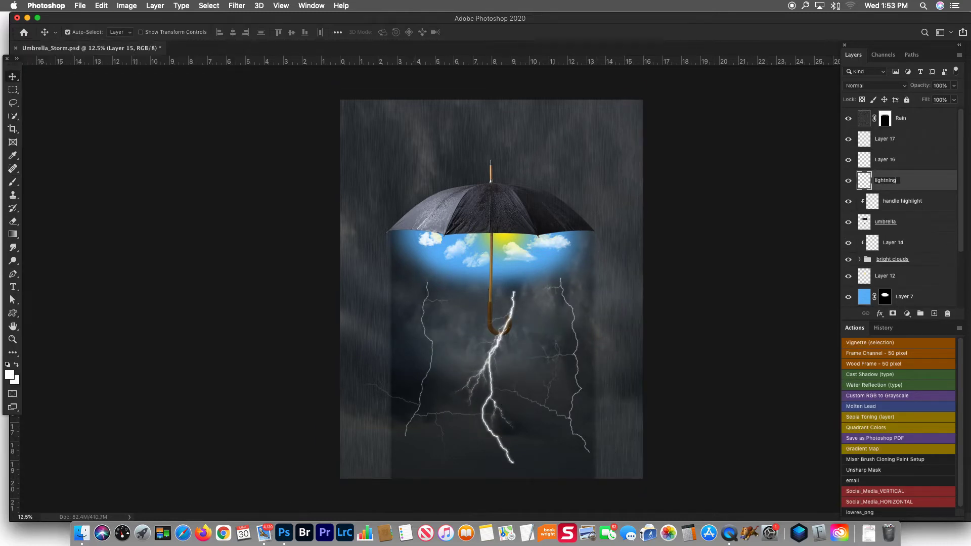
Name Layer 15 'lightning 1' and enlarge, rotate and shift its bolt to the left.
{"action": "type", "text": "1"}
{"action": "key", "text": "Return"}
{"action": "key", "text": "ctrl+t"}
{"action": "left_click_drag", "start_coordinate": [507, 282], "coordinate": [510, 227]}
{"action": "left_click_drag", "start_coordinate": [456, 304], "coordinate": [441, 240]}
{"action": "left_click_drag", "start_coordinate": [530, 388], "coordinate": [244, 401]}
{"action": "left_click_drag", "start_coordinate": [435, 340], "coordinate": [426, 323]}
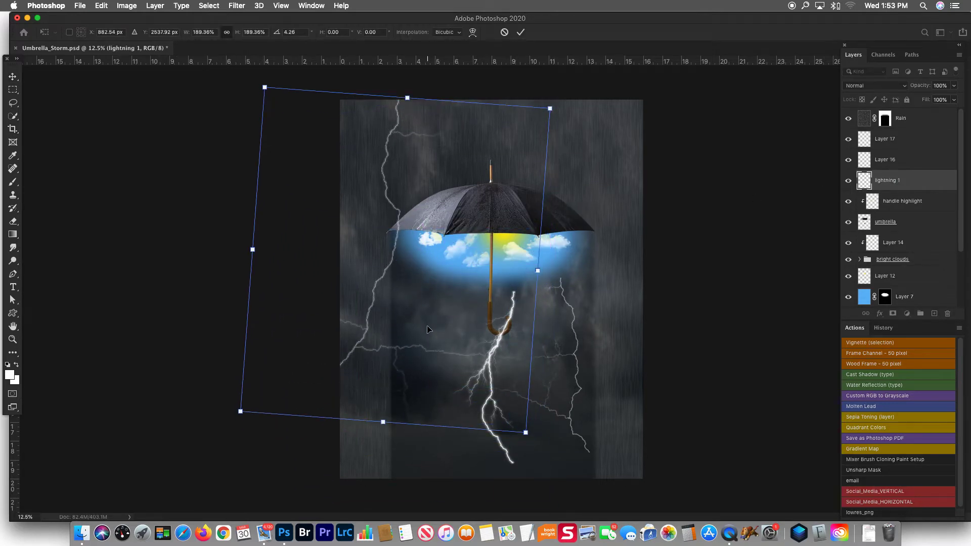
{"action": "key", "text": "Return"}
Show Layer 16, name it 'lightning 2', and enlarge its bolt while shifting it up-left.
{"action": "left_click", "coordinate": [850, 160]}
{"action": "left_click", "coordinate": [892, 166]}
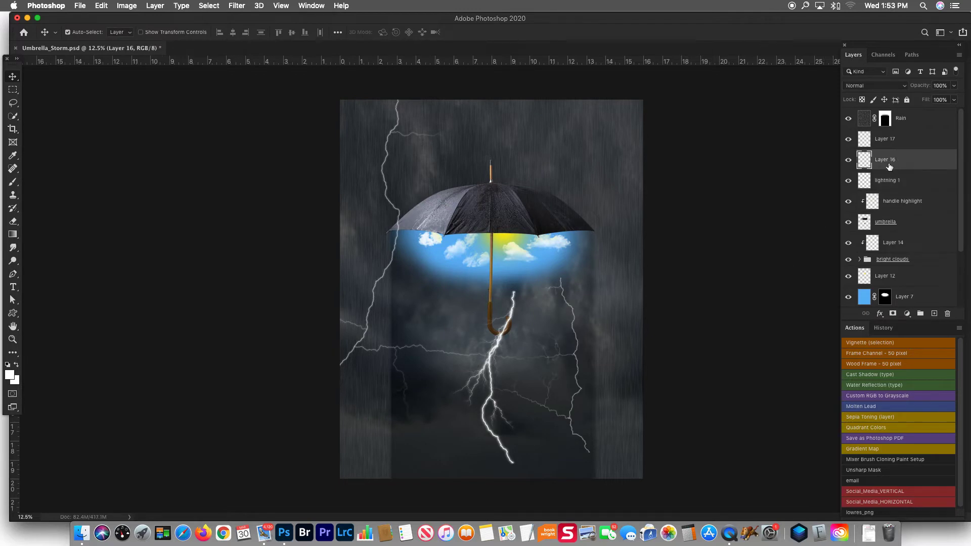
{"action": "double_click", "coordinate": [886, 161]}
{"action": "type", "text": "lightning"}
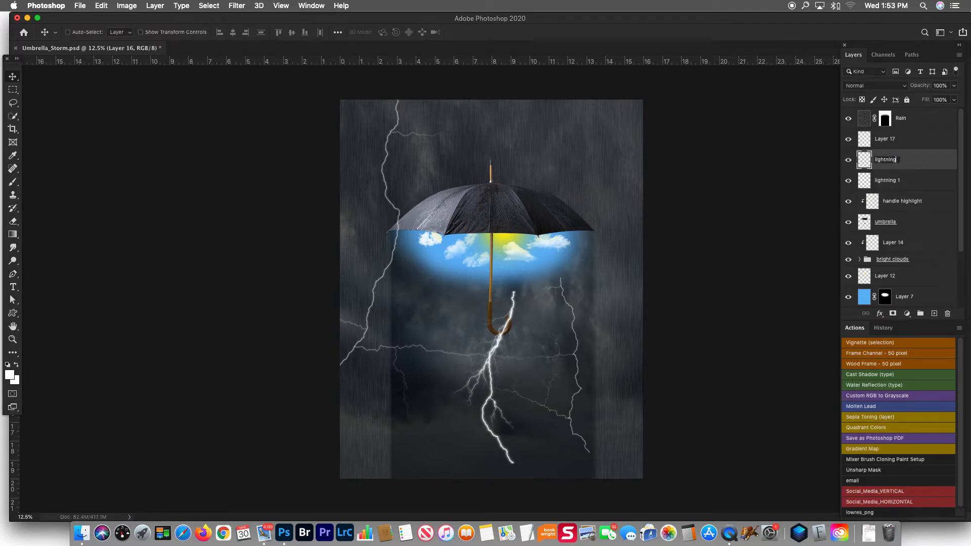
{"action": "type", "text": "2"}
{"action": "key", "text": "Return"}
{"action": "key", "text": "ctrl+t"}
{"action": "left_click_drag", "start_coordinate": [590, 353], "coordinate": [671, 144]}
{"action": "left_click_drag", "start_coordinate": [605, 247], "coordinate": [585, 200]}
{"action": "key", "text": "Return"}
Name Layer 17 'lightning 3', move its bolt up over the umbrella and enlarge it.
{"action": "double_click", "coordinate": [885, 138]}
{"action": "type", "text": "lightning 3"}
{"action": "key", "text": "Return"}
{"action": "key", "text": "ctrl+t"}
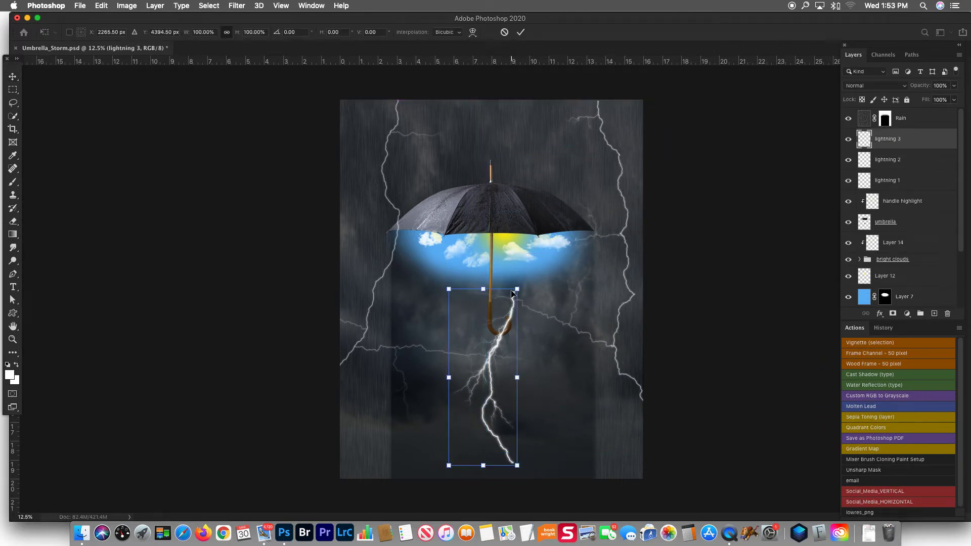
{"action": "left_click_drag", "start_coordinate": [512, 290], "coordinate": [520, 235]}
{"action": "mouse_move", "coordinate": [439, 380]}
{"action": "left_mouse_down"}
{"action": "mouse_move", "coordinate": [408, 423]}
{"action": "mouse_move", "coordinate": [433, 356]}
{"action": "left_mouse_up"}
{"action": "key", "text": "Return"}
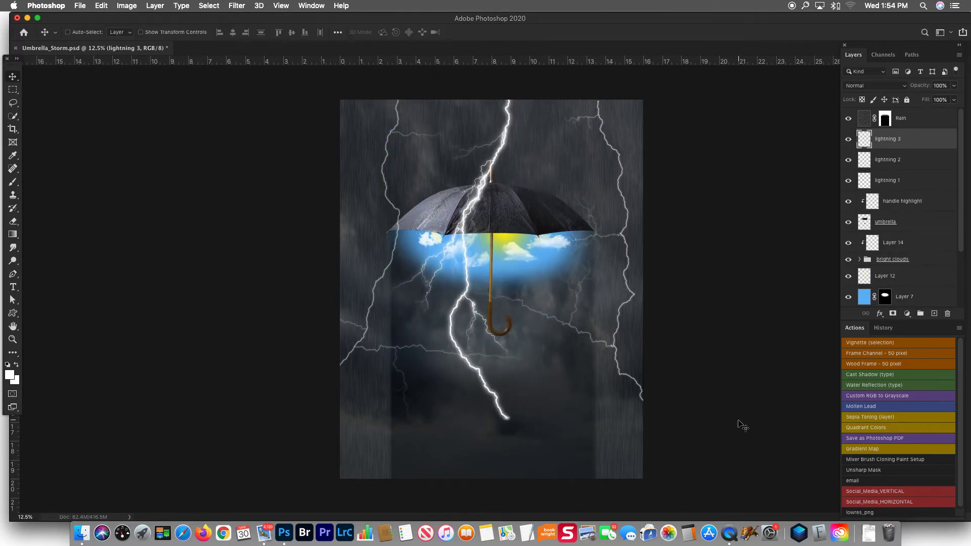
{"action": "left_click", "coordinate": [911, 182], "text": "shift"}
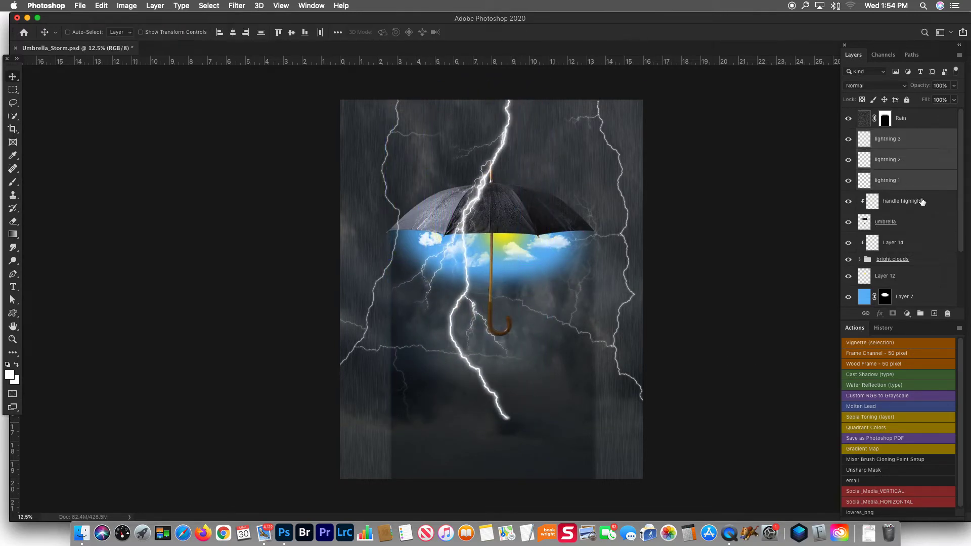
Move the three lightning layers below Layer 7 and add a layer mask to lightning 3.
{"action": "left_click_drag", "start_coordinate": [911, 182], "coordinate": [926, 282]}
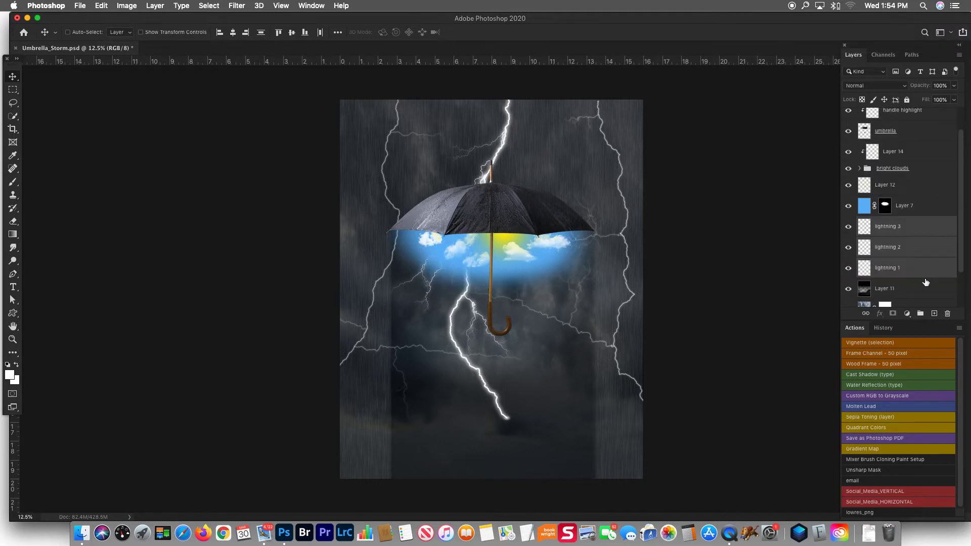
{"action": "scroll", "coordinate": [903, 215], "scroll_direction": "up", "scroll_amount": 2}
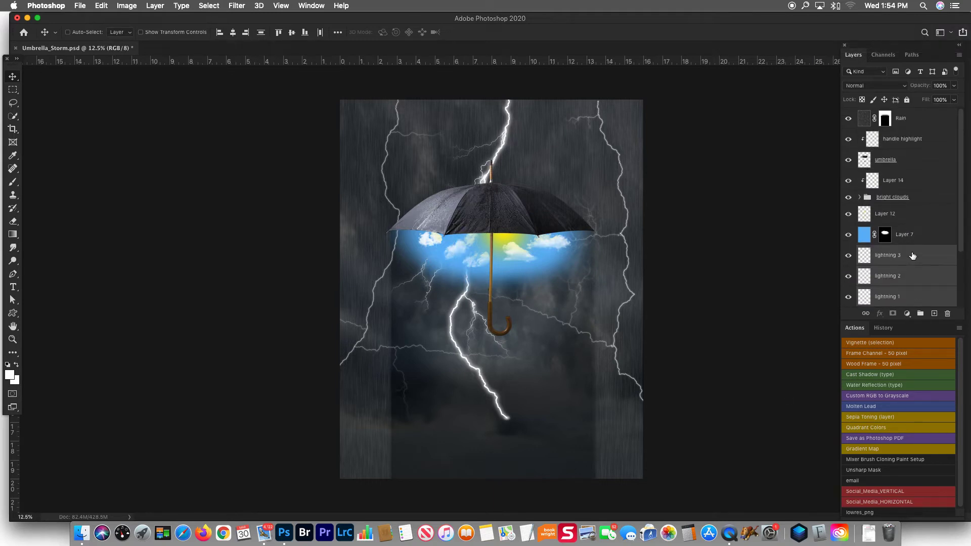
{"action": "left_click", "coordinate": [893, 314]}
Paint on the mask with a large brush to hide the lower part of the central bolt.
{"action": "key", "text": "b"}
{"action": "left_click", "coordinate": [55, 32]}
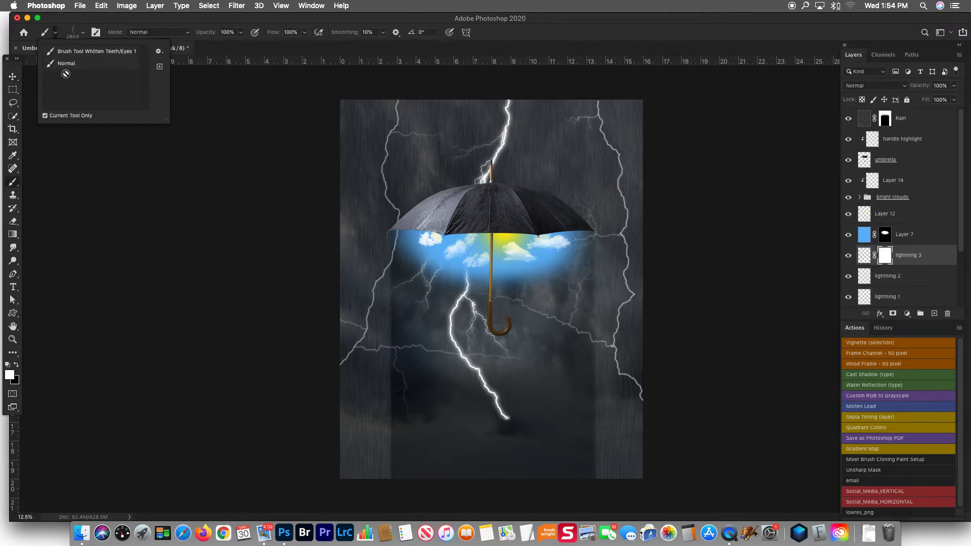
{"action": "left_click", "coordinate": [292, 328]}
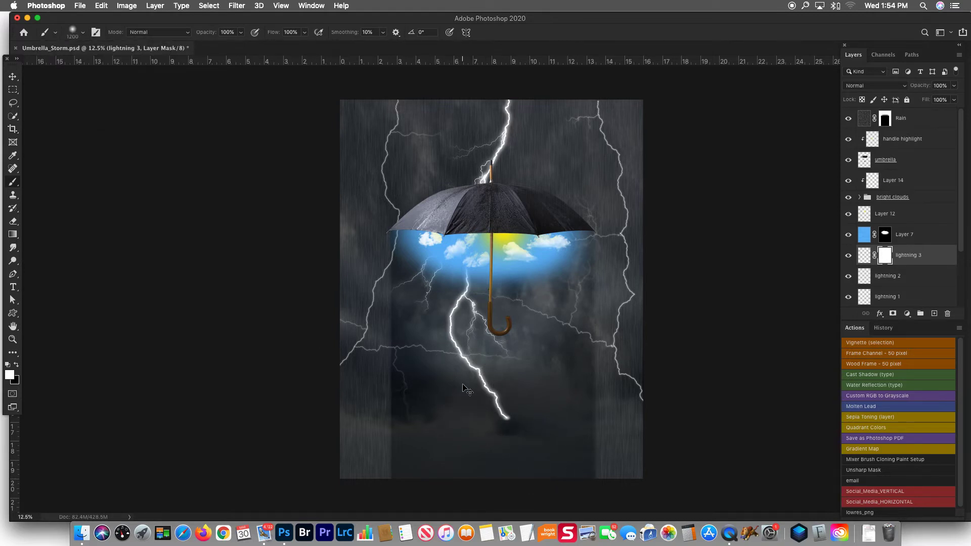
{"action": "left_click_drag", "start_coordinate": [471, 373], "coordinate": [483, 392]}
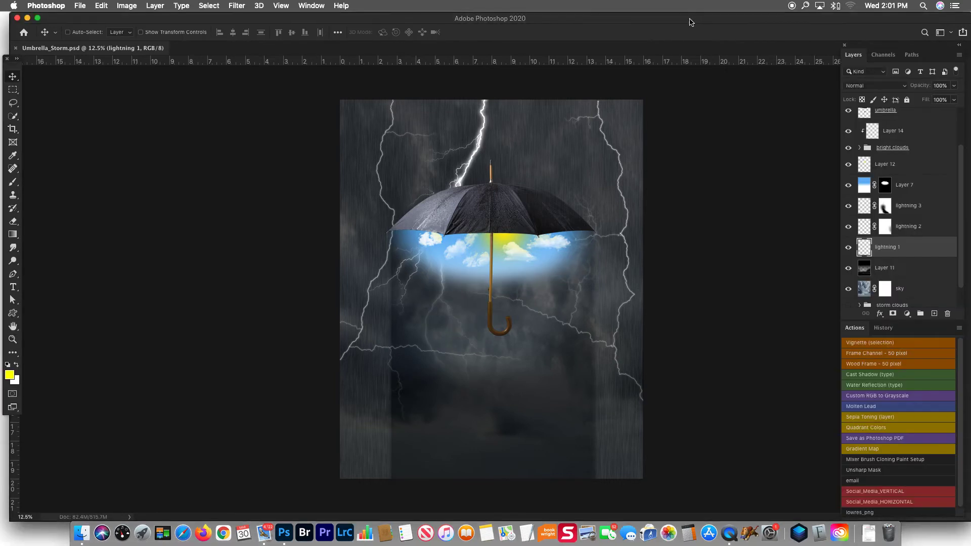
{"action": "scroll", "coordinate": [909, 185], "scroll_direction": "up", "scroll_amount": 3}
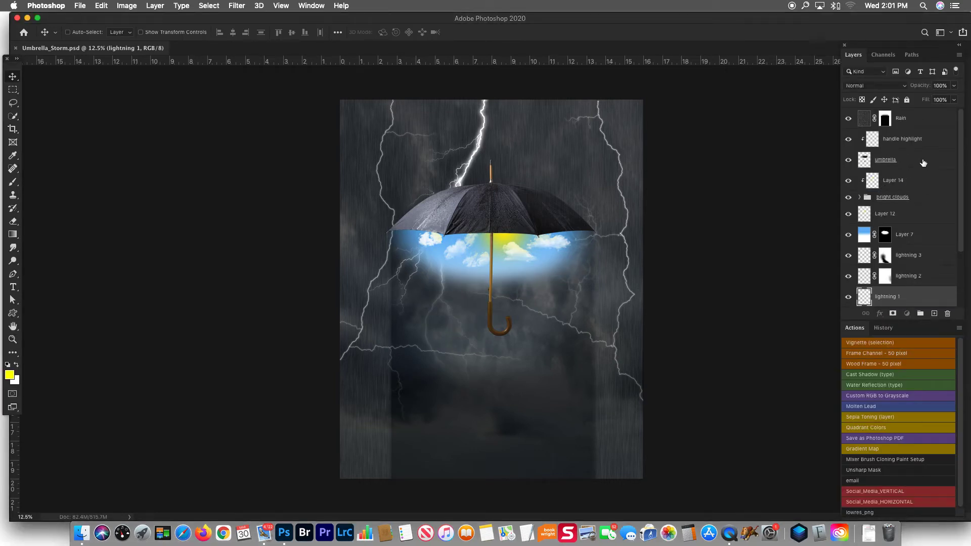
Add an empty layer below the umbrella and select a Rays of Light brush.
{"action": "left_click", "coordinate": [924, 162]}
{"action": "left_click", "coordinate": [935, 314]}
{"action": "key", "text": "b"}
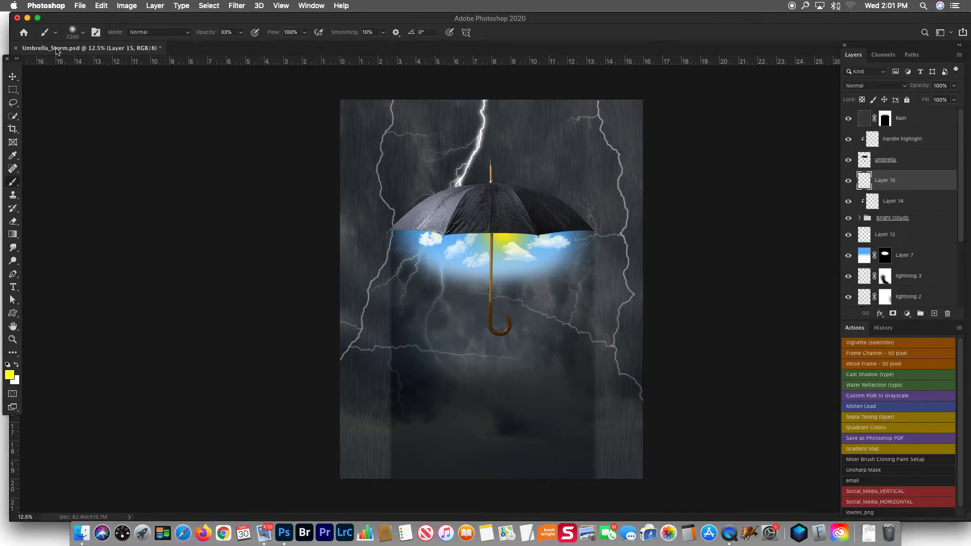
{"action": "left_click", "coordinate": [83, 32]}
{"action": "scroll", "coordinate": [60, 151], "scroll_direction": "up", "scroll_amount": 5}
{"action": "left_click", "coordinate": [29, 231]}
{"action": "left_click", "coordinate": [29, 293]}
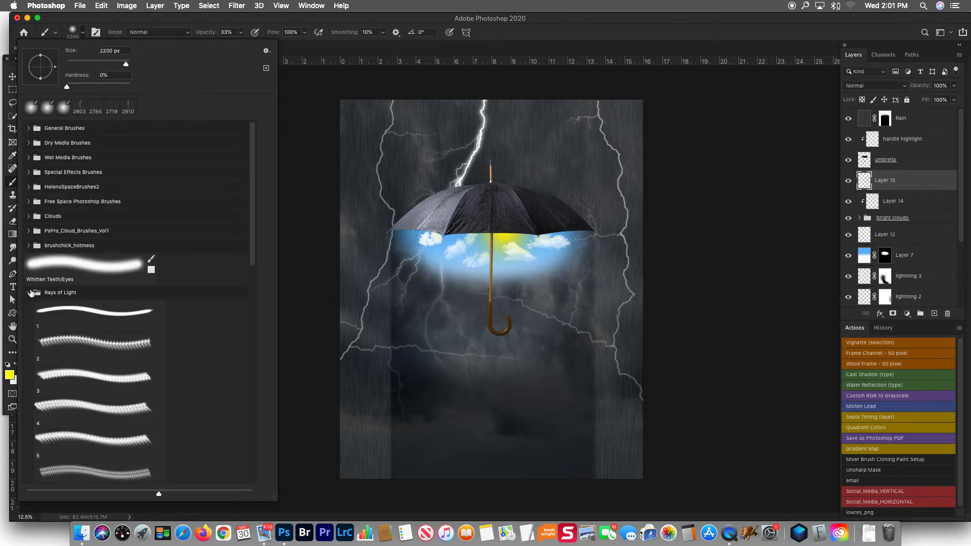
{"action": "left_click", "coordinate": [84, 347]}
{"action": "key", "text": "Return"}
Set the foreground colour to pale yellow and stamp light rays below the umbrella.
{"action": "left_click", "coordinate": [10, 375]}
{"action": "left_click", "coordinate": [686, 268]}
{"action": "left_click", "coordinate": [884, 259]}
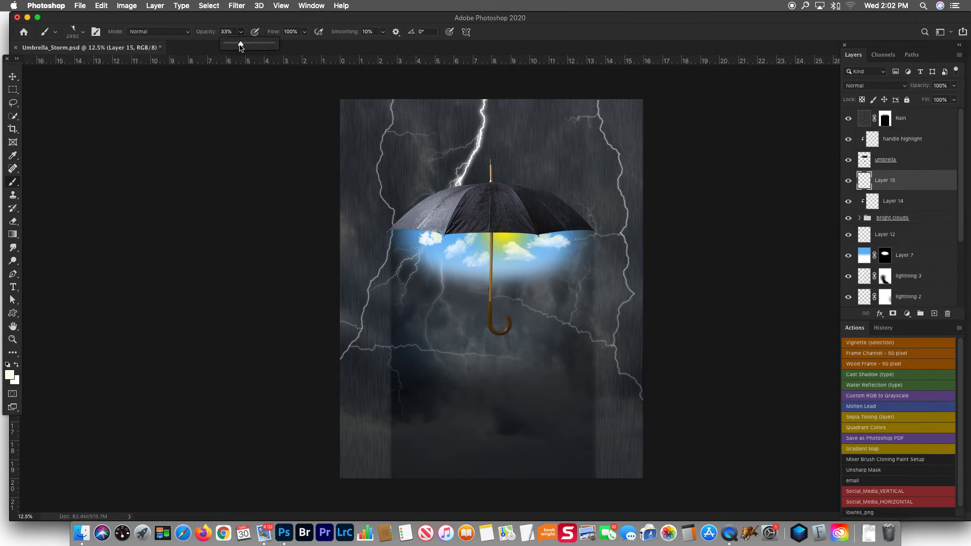
{"action": "left_click", "coordinate": [508, 292]}
Rotate, widen and skew the rays so they fan out, and move them under the canopy.
{"action": "key", "text": "ctrl+t"}
{"action": "left_click_drag", "start_coordinate": [560, 362], "coordinate": [597, 400]}
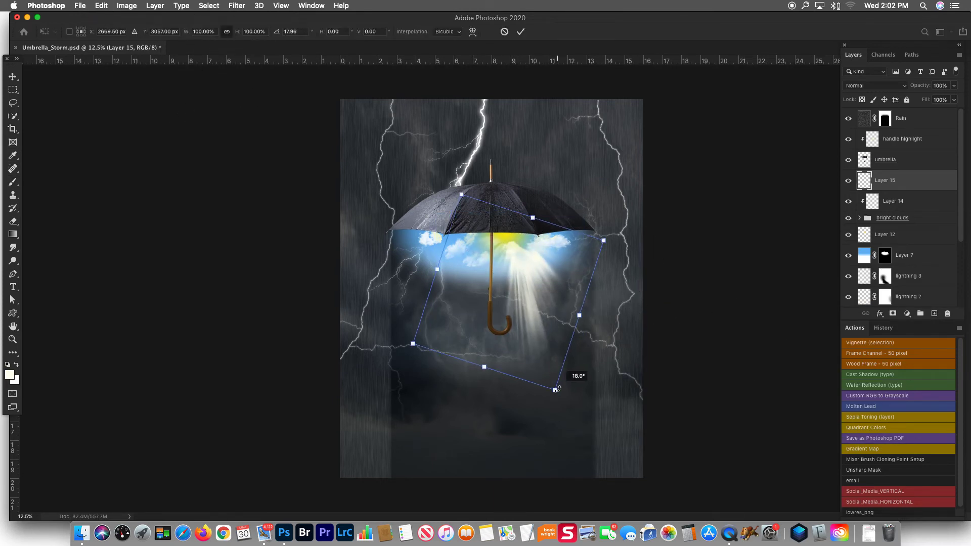
{"action": "left_click_drag", "start_coordinate": [429, 349], "coordinate": [279, 316]}
{"action": "left_click_drag", "start_coordinate": [635, 253], "coordinate": [653, 256]}
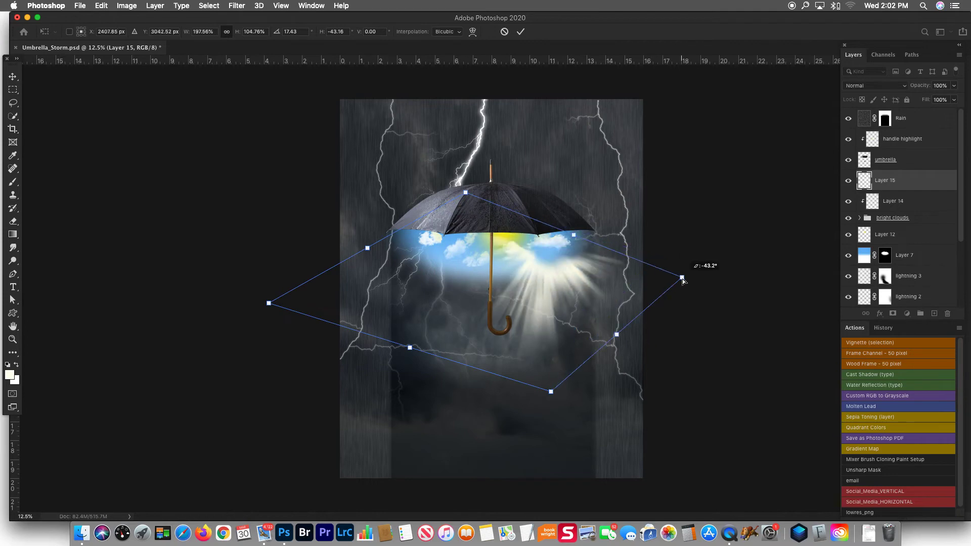
{"action": "left_click_drag", "start_coordinate": [568, 286], "coordinate": [513, 258]}
{"action": "key", "text": "Return"}
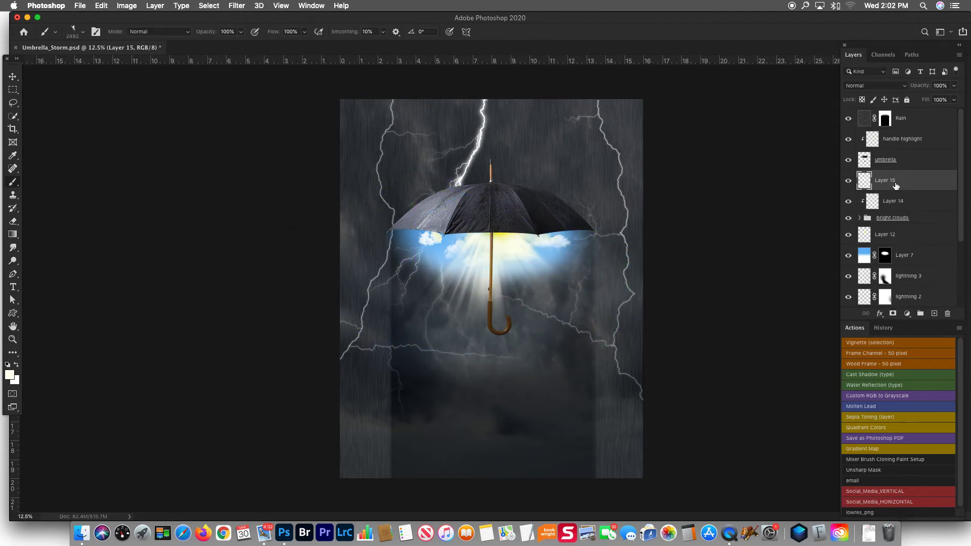